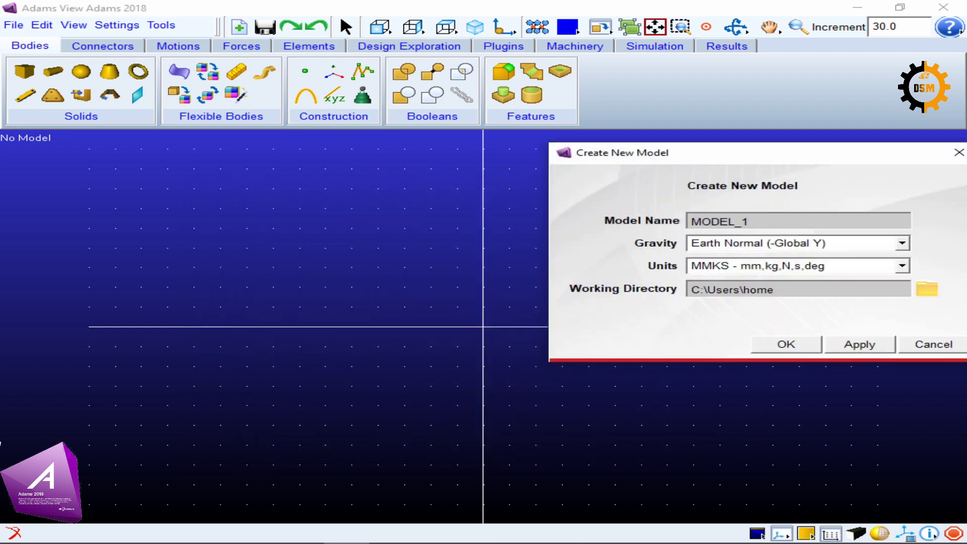
- Create MODEL_1 with Earth Normal (-Global Y) gravity and MMKS units, and draw a new-part box around the origin
{"action": "left_click", "coordinate": [787, 345]}
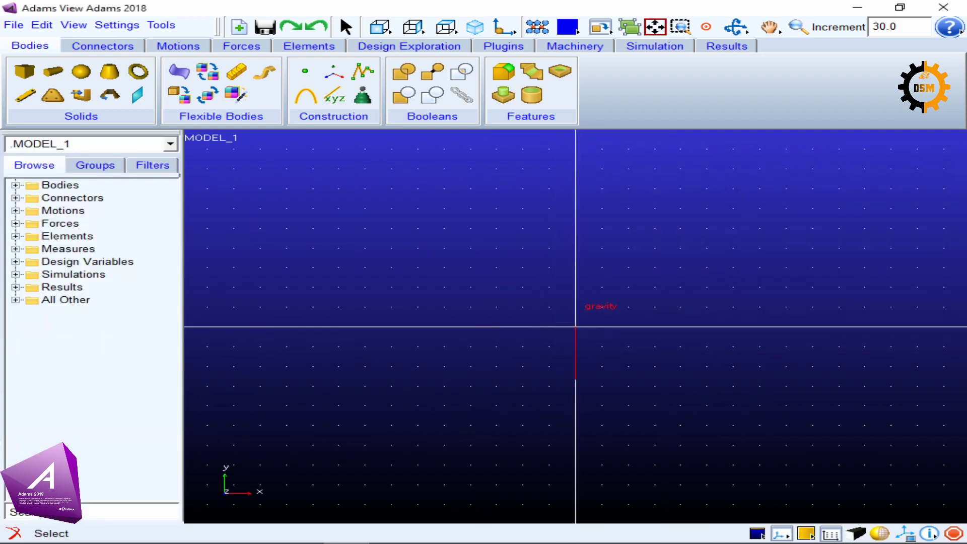
{"action": "left_click", "coordinate": [25, 71]}
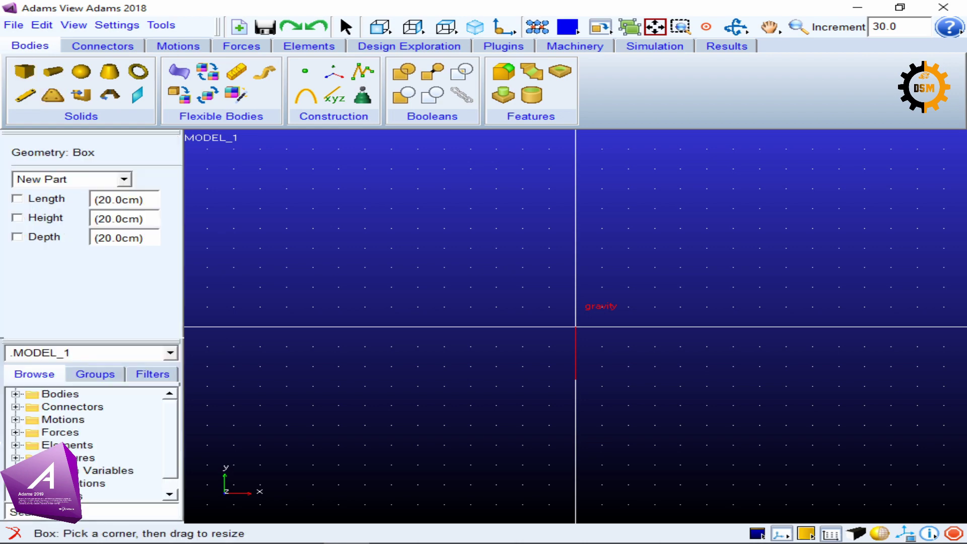
{"action": "left_click_drag", "start_coordinate": [497, 248], "coordinate": [680, 405]}
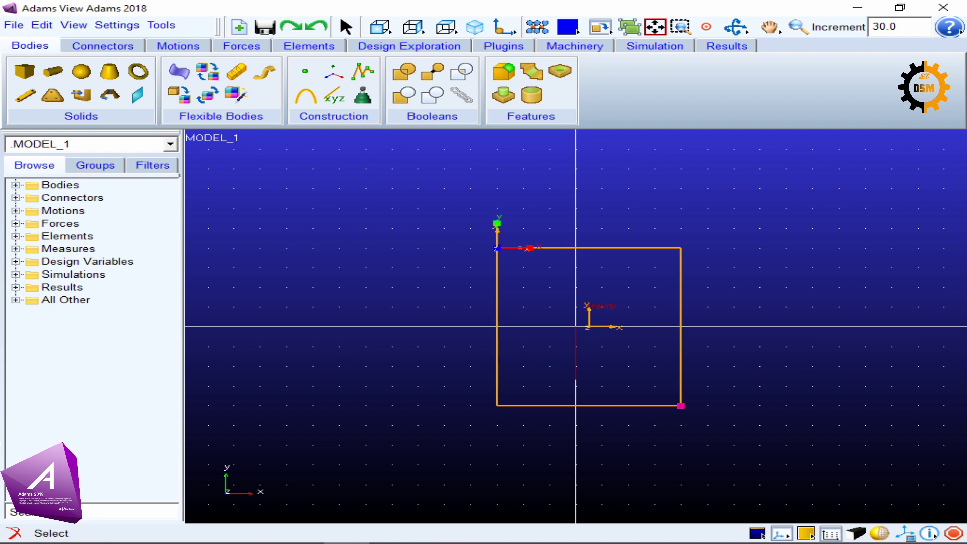
{"action": "key", "text": "Escape"}
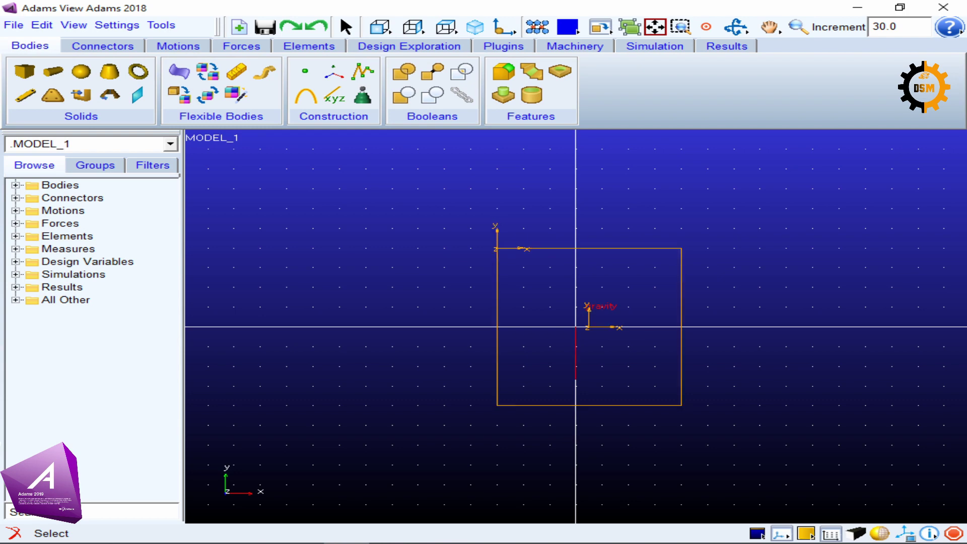
- Rotate the view to a three-dimensional angle and display the box with shaded faces
{"action": "key", "text": "r"}
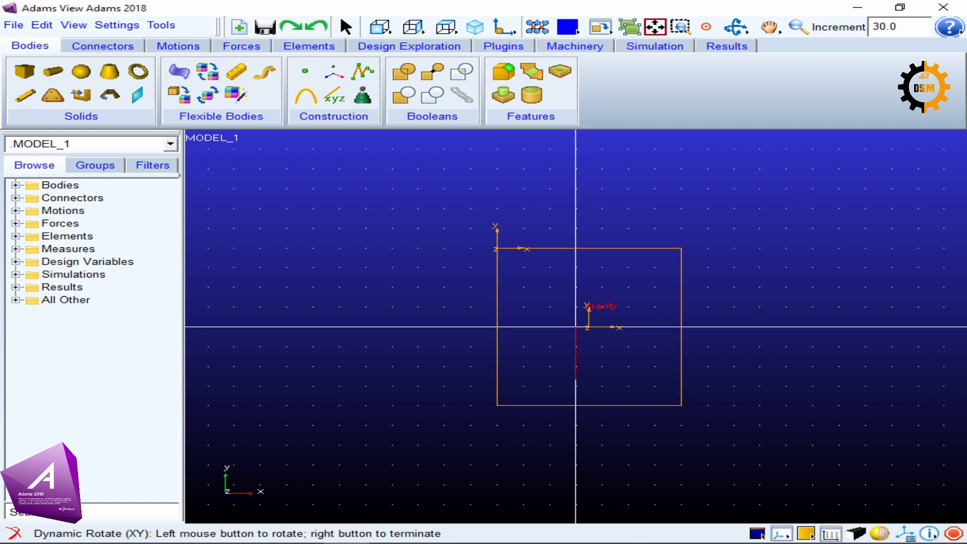
{"action": "left_click_drag", "start_coordinate": [579, 332], "coordinate": [505, 352]}
{"action": "key", "text": "shift+s"}
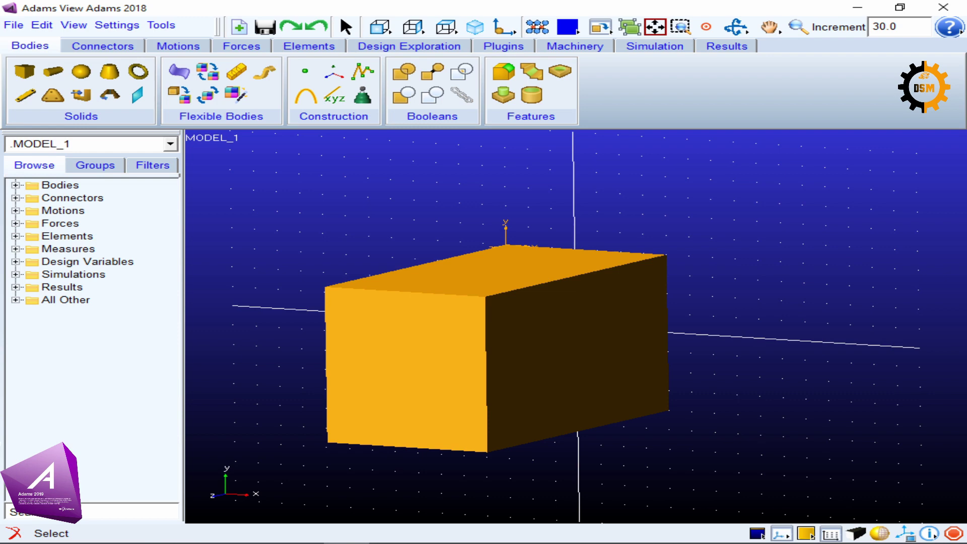
- Open the working grid settings and place the dialog beside the box
{"action": "left_click", "coordinate": [117, 25]}
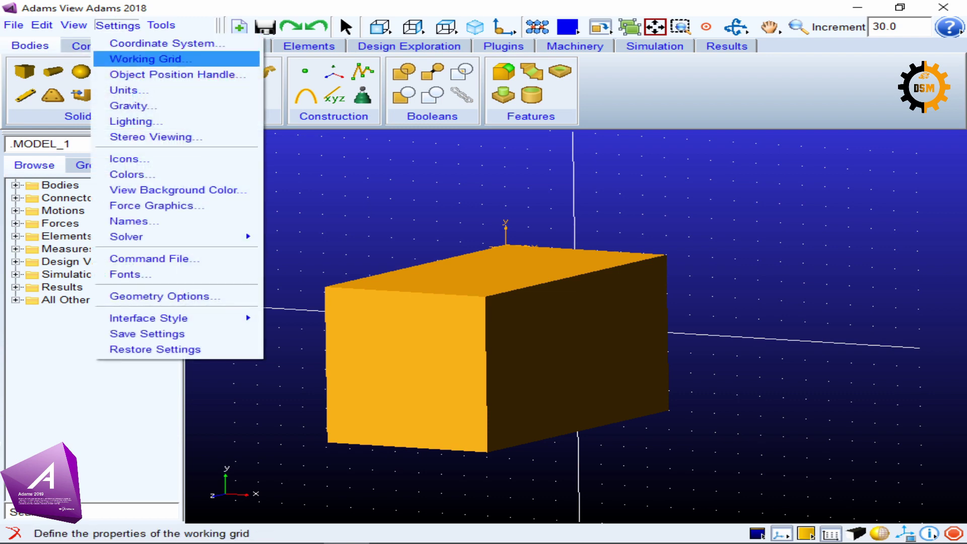
{"action": "left_click", "coordinate": [133, 106]}
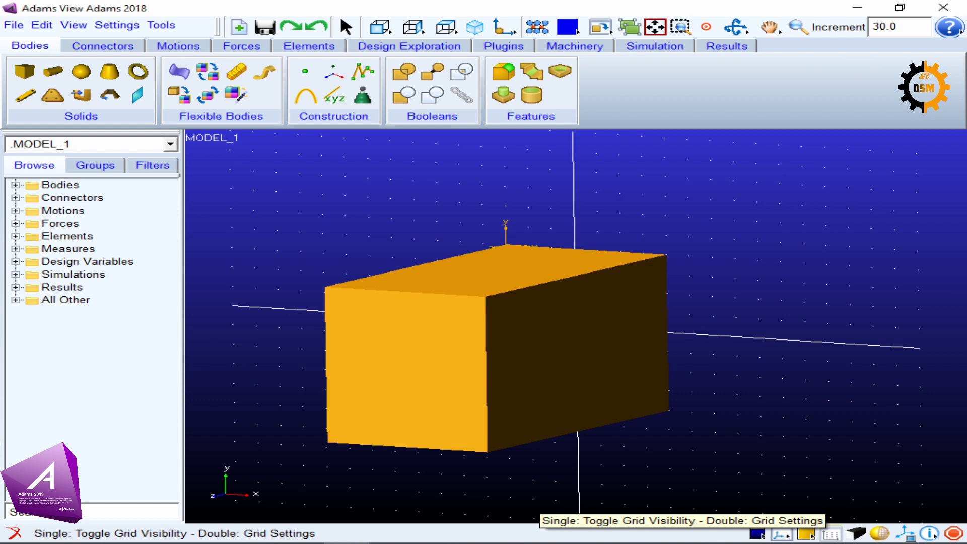
{"action": "double_click", "coordinate": [831, 533]}
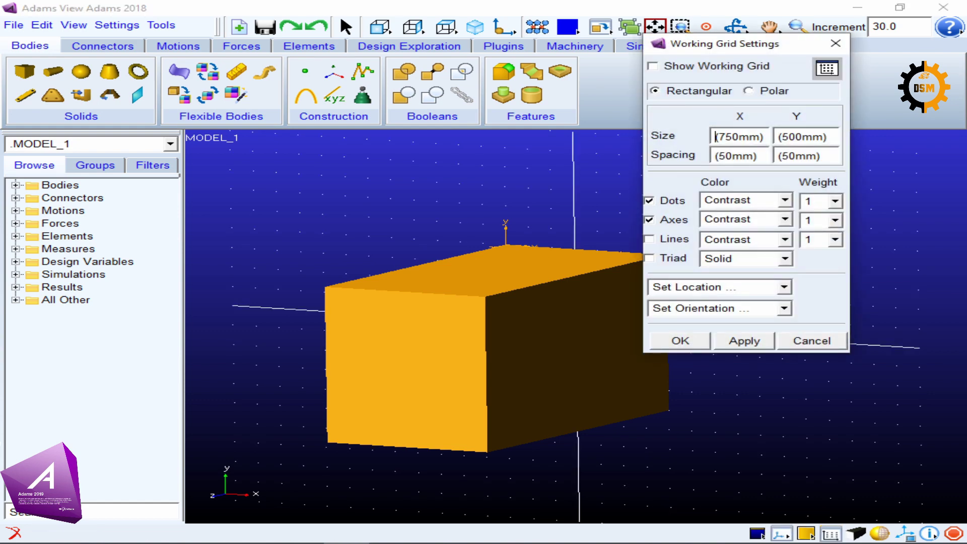
{"action": "left_click_drag", "start_coordinate": [733, 43], "coordinate": [784, 158]}
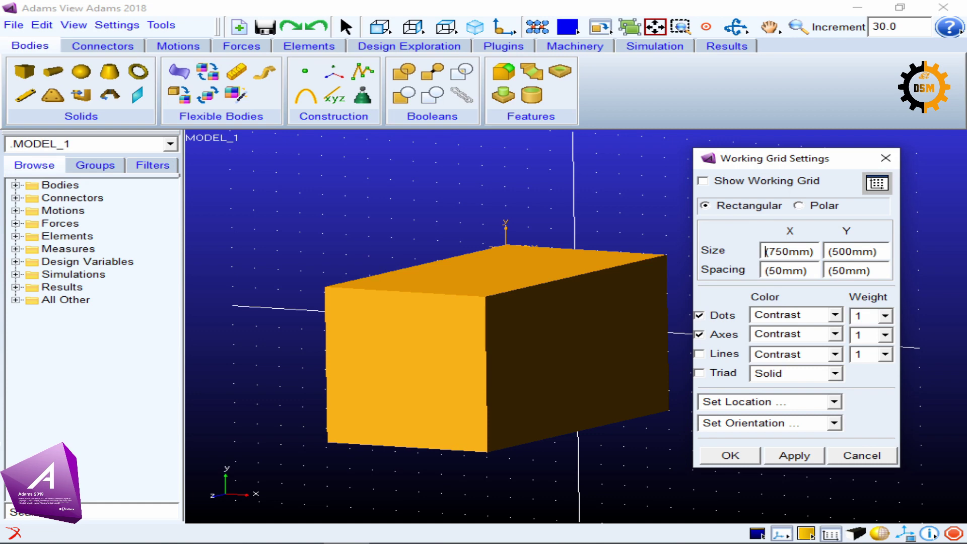
- Switch the working grid to polar and back to rectangular, and apply it hidden before showing it again
{"action": "left_click", "coordinate": [798, 205]}
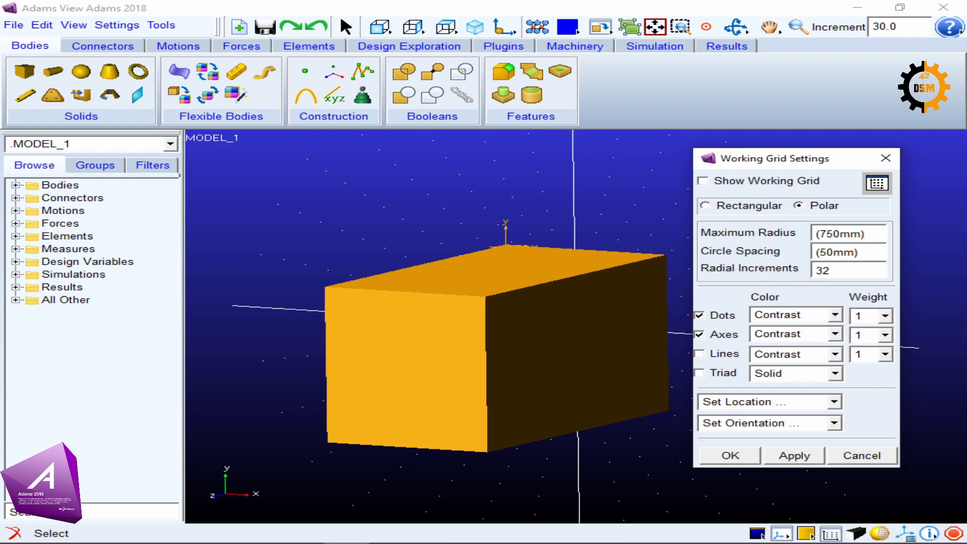
{"action": "left_click", "coordinate": [706, 206]}
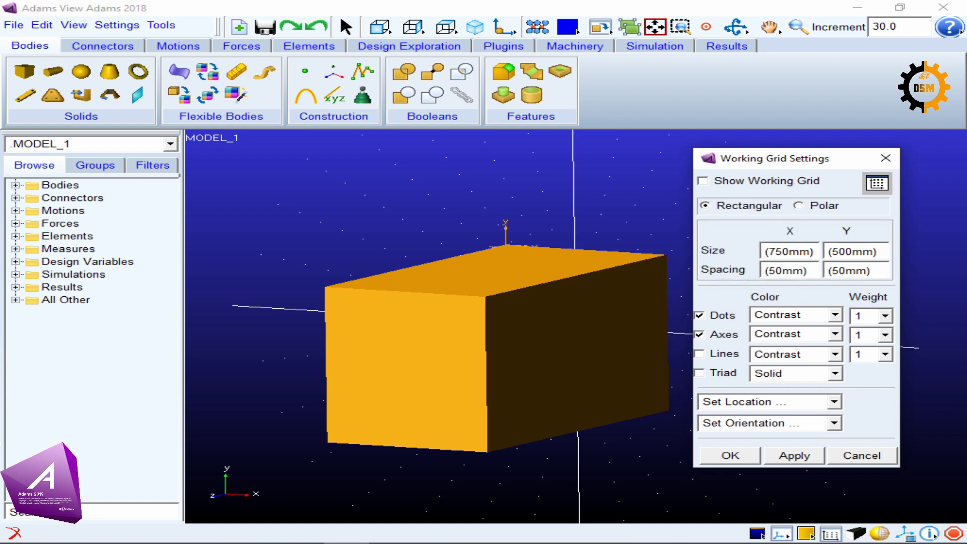
{"action": "left_click", "coordinate": [794, 456]}
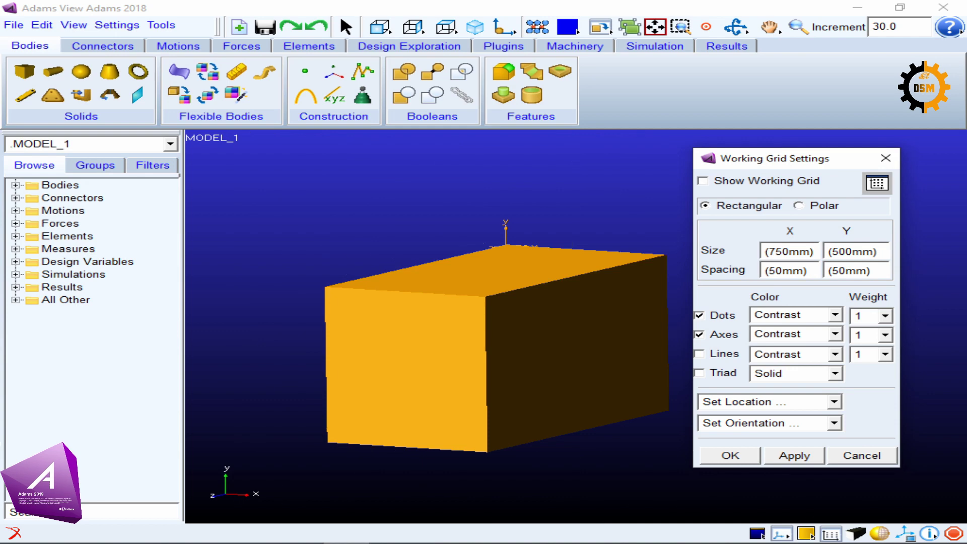
{"action": "left_click", "coordinate": [703, 181]}
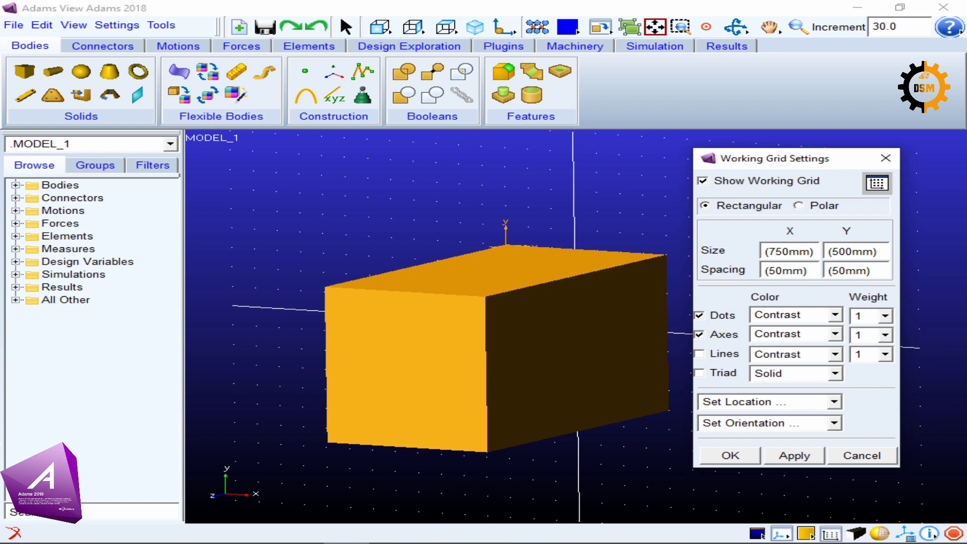
- Try to set the working grid spacing to 5 mm in X and Y
{"action": "left_click_drag", "start_coordinate": [766, 251], "coordinate": [810, 252]}
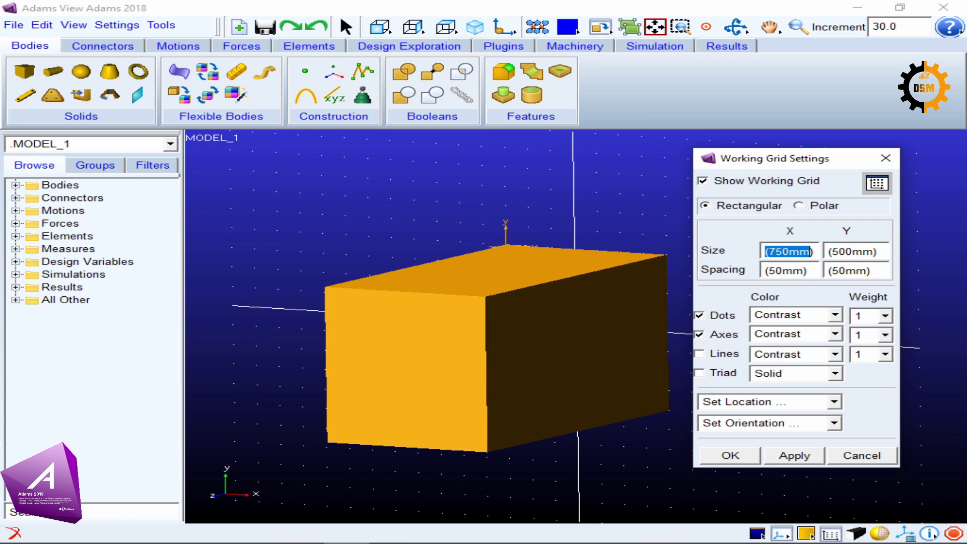
{"action": "left_click_drag", "start_coordinate": [828, 252], "coordinate": [878, 251]}
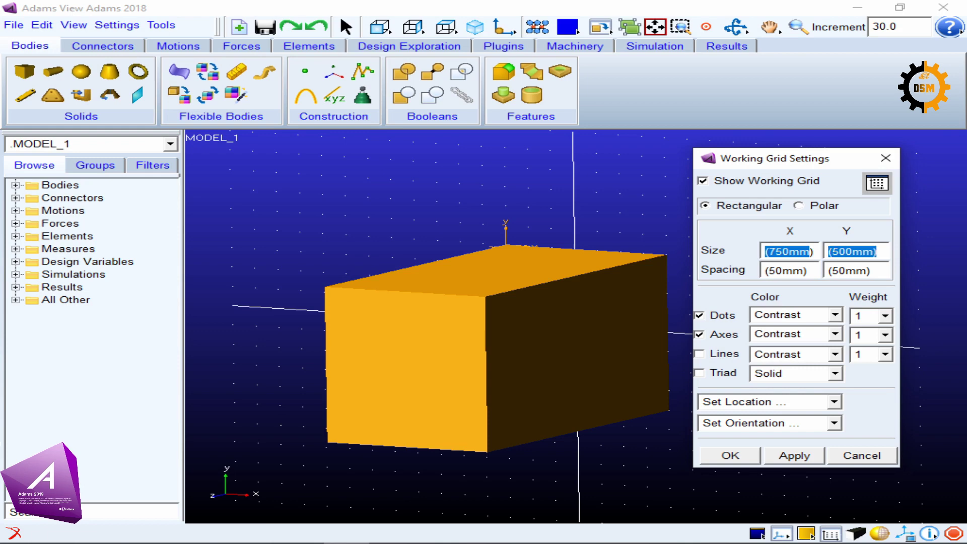
{"action": "left_click_drag", "start_coordinate": [765, 270], "coordinate": [872, 271]}
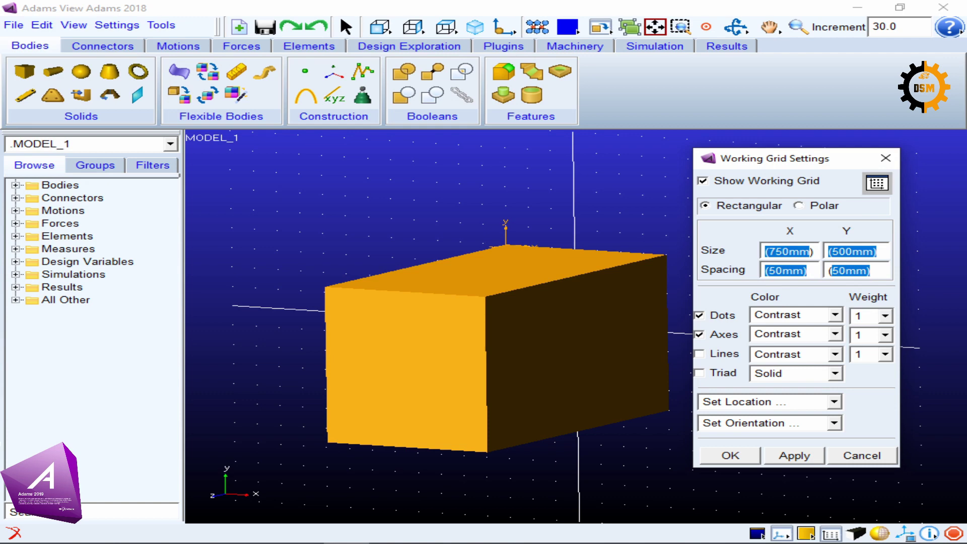
{"action": "left_click", "coordinate": [777, 271]}
{"action": "key", "text": "Delete"}
{"action": "left_click", "coordinate": [839, 271]}
{"action": "key", "text": "Delete"}
{"action": "key", "text": "Return"}
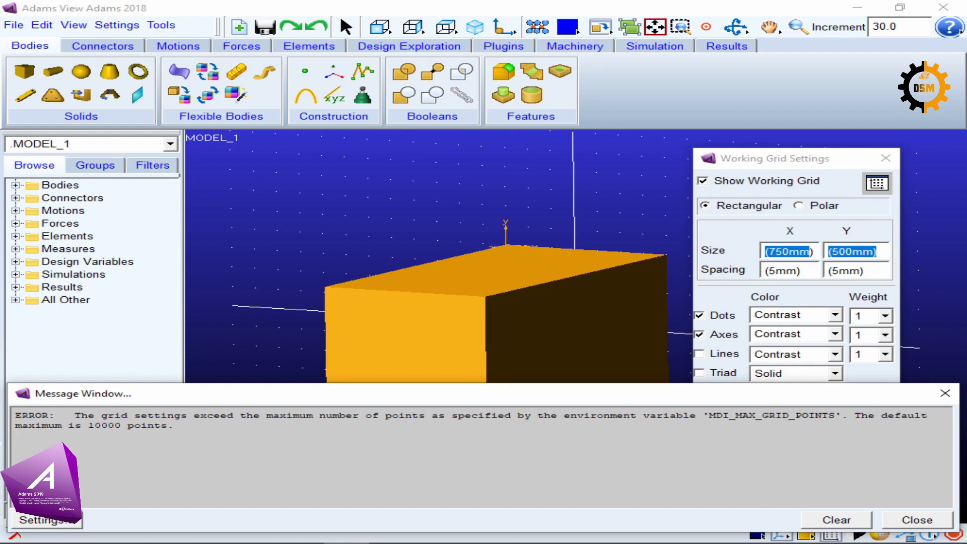
{"action": "left_click", "coordinate": [917, 520]}
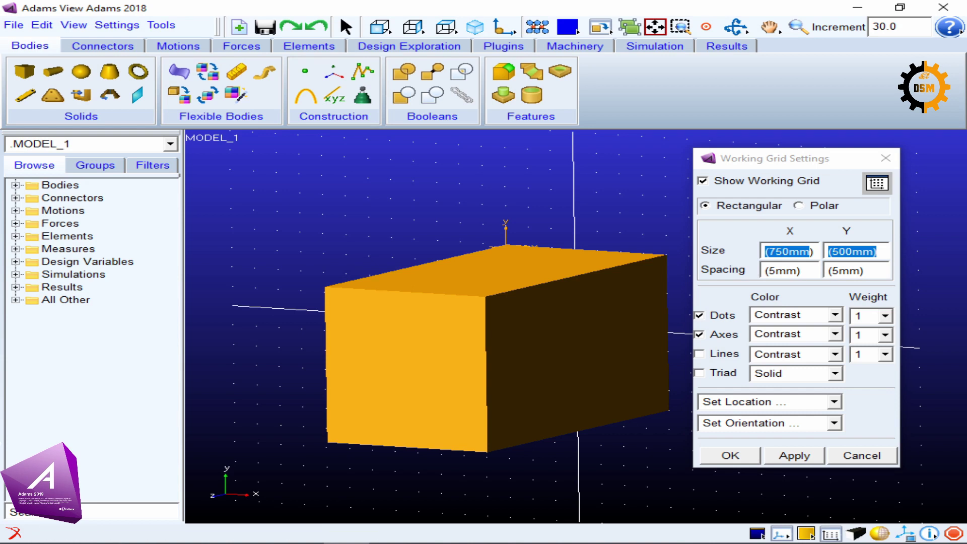
- Set the working grid size to 75 mm in X and 100 mm in Y and apply it
{"action": "left_click", "coordinate": [783, 251]}
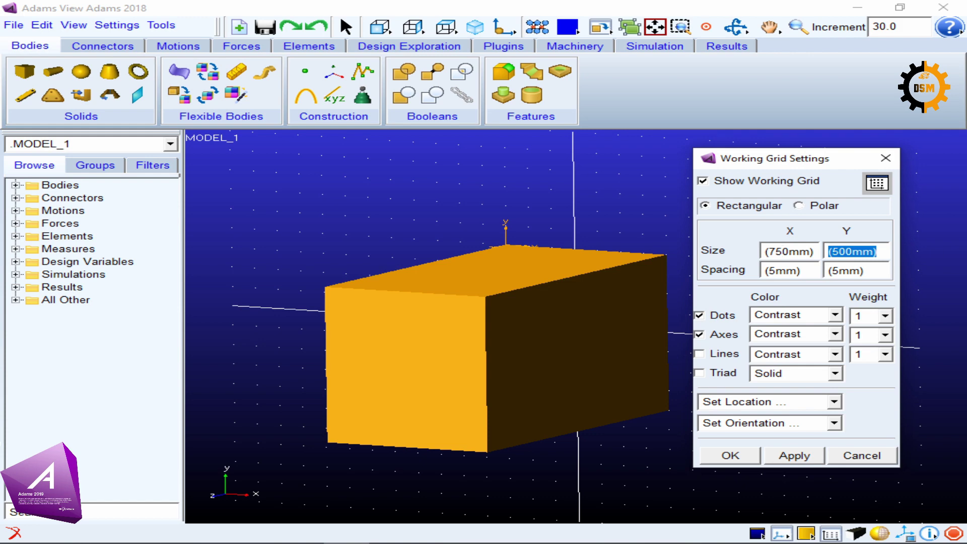
{"action": "key", "text": "Delete"}
{"action": "left_click", "coordinate": [847, 252]}
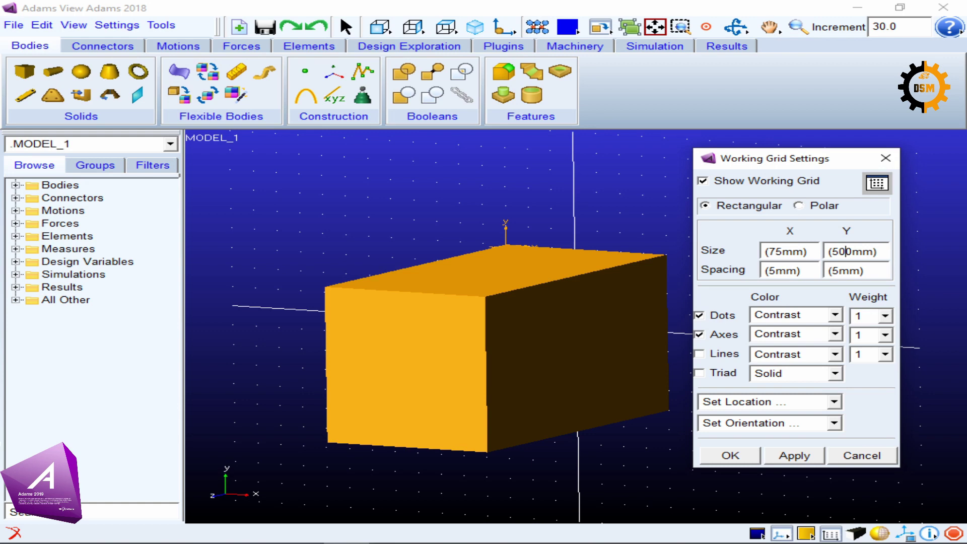
{"action": "key", "text": "BackSpace"}
{"action": "type", "text": "1"}
{"action": "left_click", "coordinate": [795, 455]}
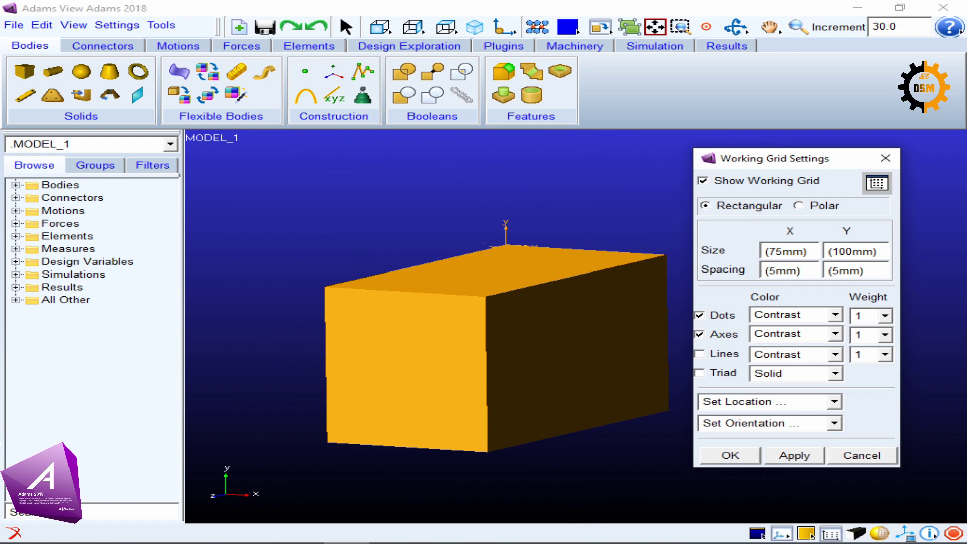
- Set the working grid spacing to 50 mm in X and Y and apply it
{"action": "left_click", "coordinate": [595, 202]}
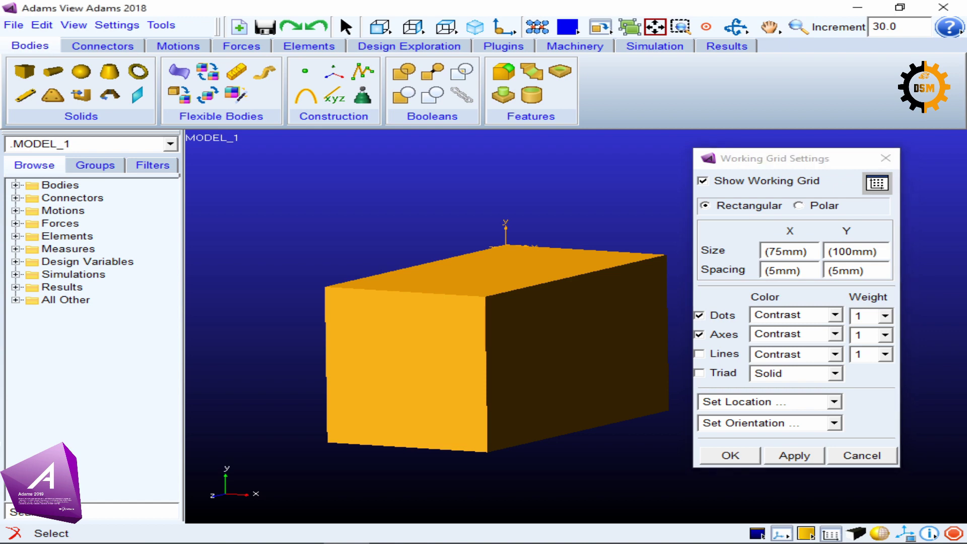
{"action": "key", "text": "r"}
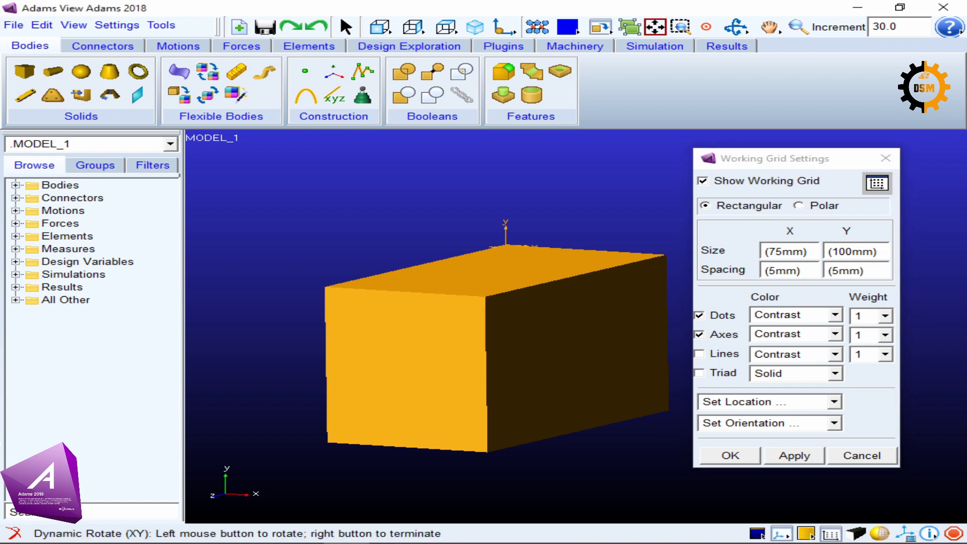
{"action": "left_click_drag", "start_coordinate": [564, 302], "coordinate": [370, 277]}
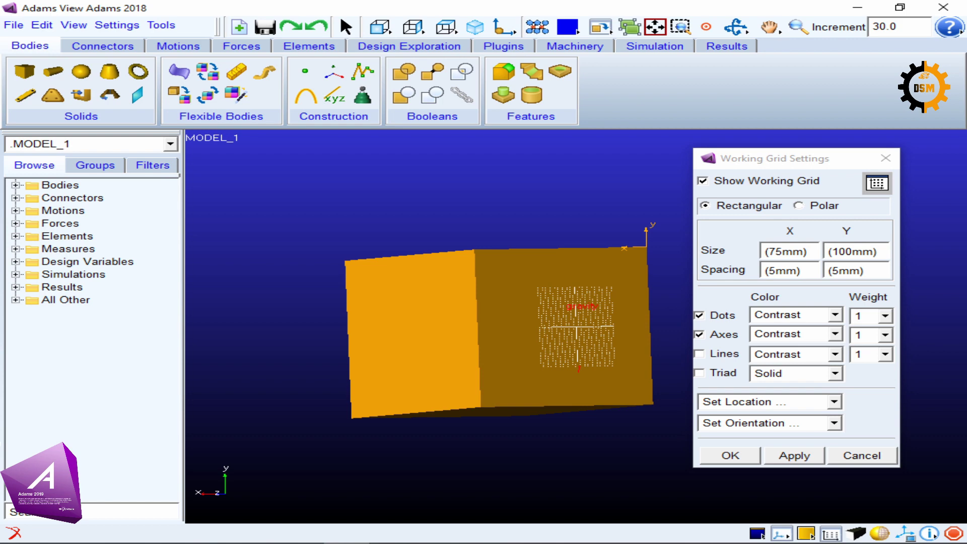
{"action": "left_click", "coordinate": [776, 271]}
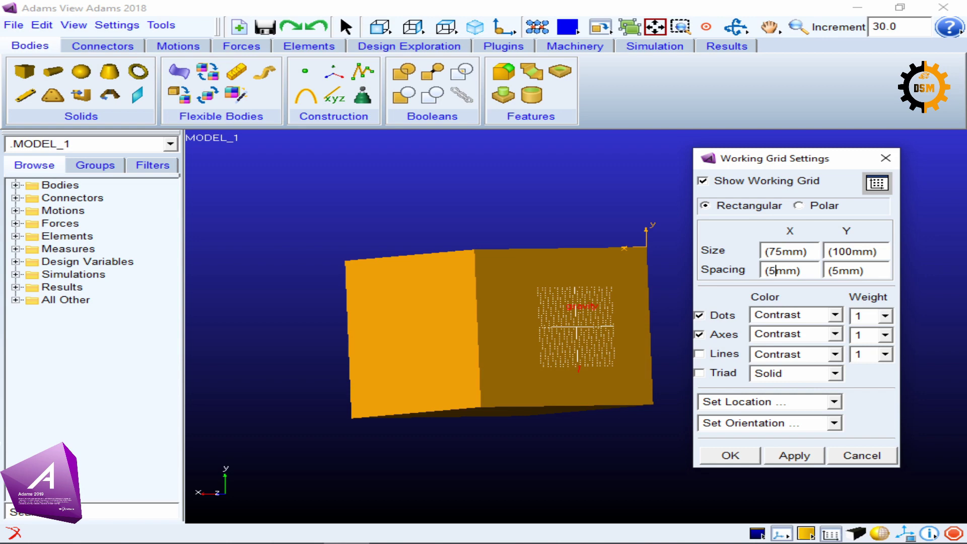
{"action": "type", "text": "0"}
{"action": "left_click", "coordinate": [839, 271]}
{"action": "type", "text": "0"}
{"action": "left_click", "coordinate": [795, 456]}
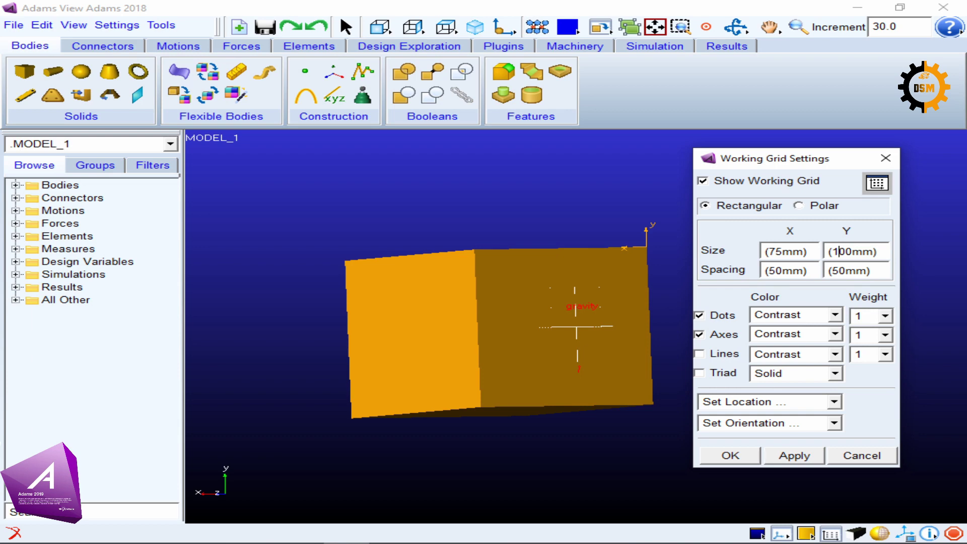
- Set the working grid size to 750 mm in X and 1000 mm in Y and apply it
{"action": "left_click_drag", "start_coordinate": [839, 251], "coordinate": [879, 251]}
{"action": "left_click", "coordinate": [839, 252]}
{"action": "type", "text": "0"}
{"action": "left_click", "coordinate": [776, 251]}
{"action": "type", "text": "0"}
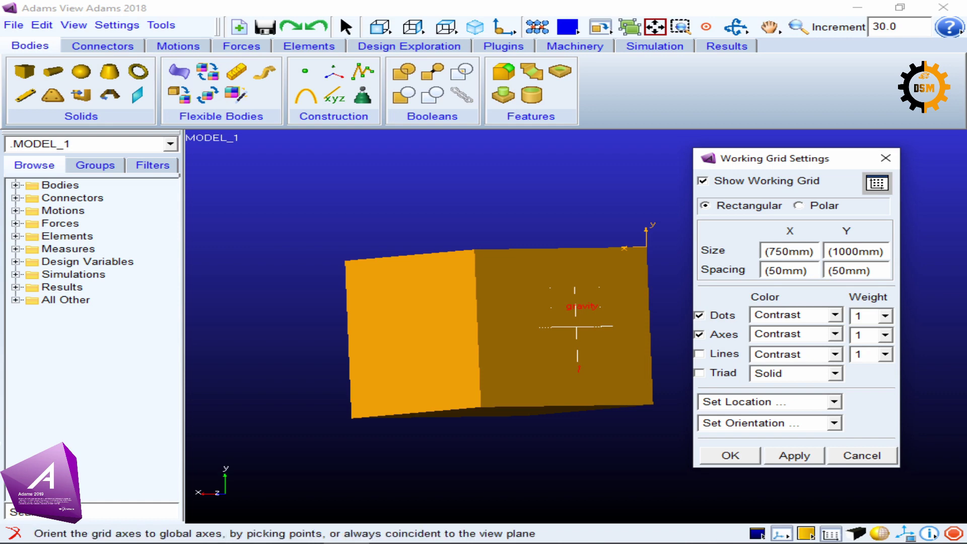
{"action": "left_click", "coordinate": [794, 456]}
- Examine the extent of the enlarged working grid and its plane relative to the box from several angles
{"action": "left_click", "coordinate": [624, 439]}
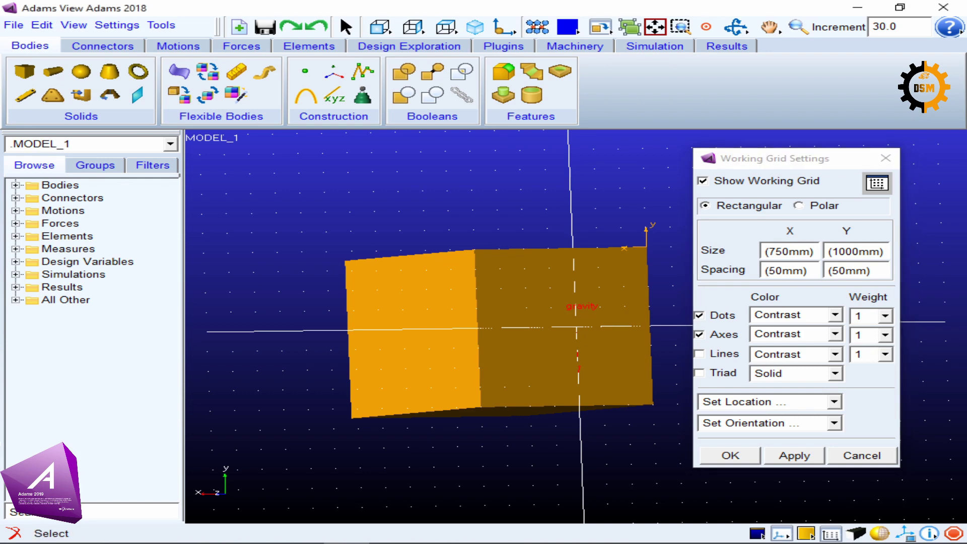
{"action": "key", "text": "z"}
{"action": "left_click_drag", "start_coordinate": [577, 312], "coordinate": [577, 417]}
{"action": "key", "text": "r"}
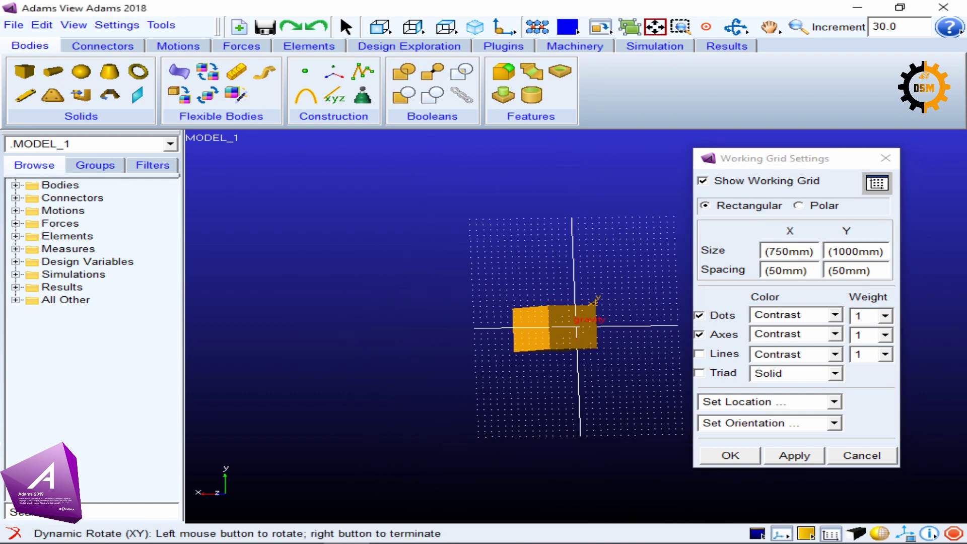
{"action": "left_click_drag", "start_coordinate": [484, 383], "coordinate": [612, 406]}
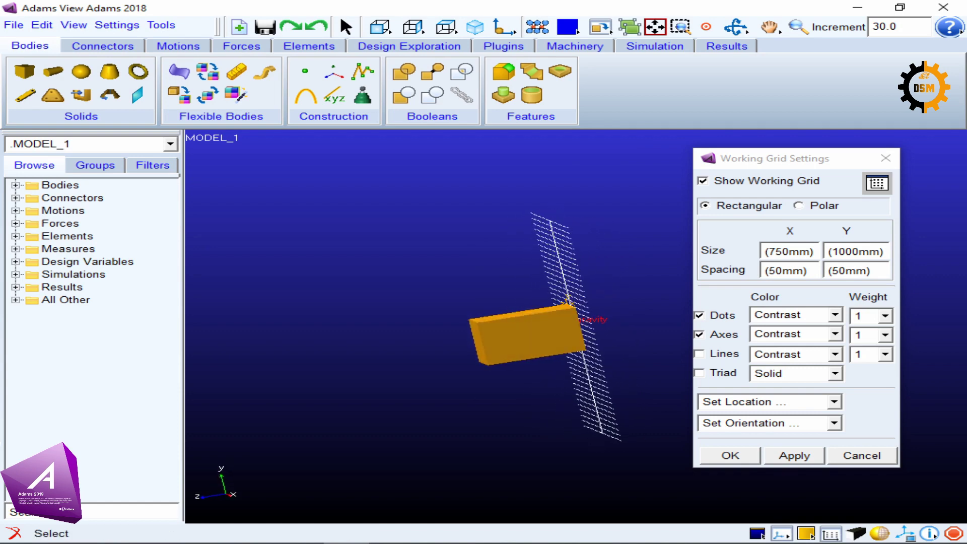
{"action": "key", "text": "r"}
{"action": "left_click_drag", "start_coordinate": [534, 373], "coordinate": [585, 363]}
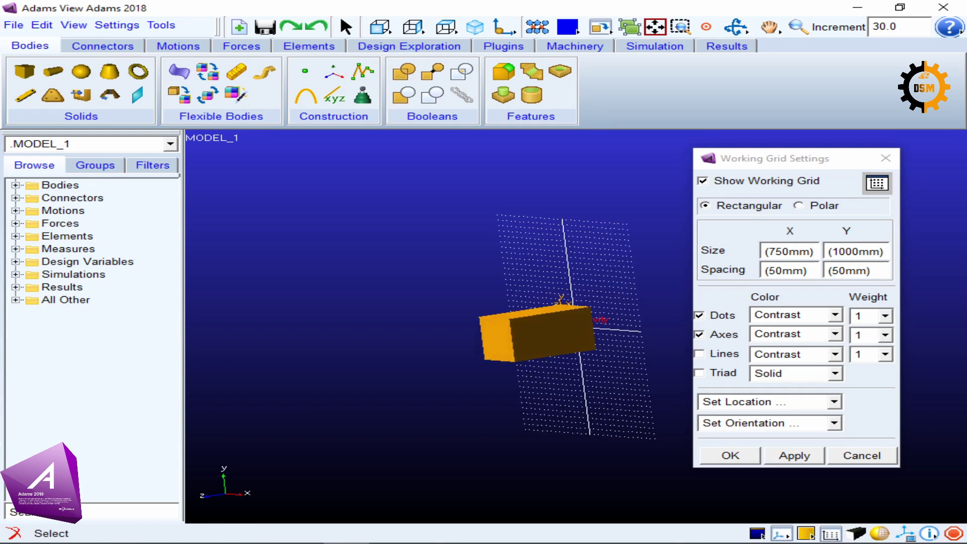
{"action": "key", "text": "z"}
{"action": "left_click_drag", "start_coordinate": [585, 363], "coordinate": [585, 302]}
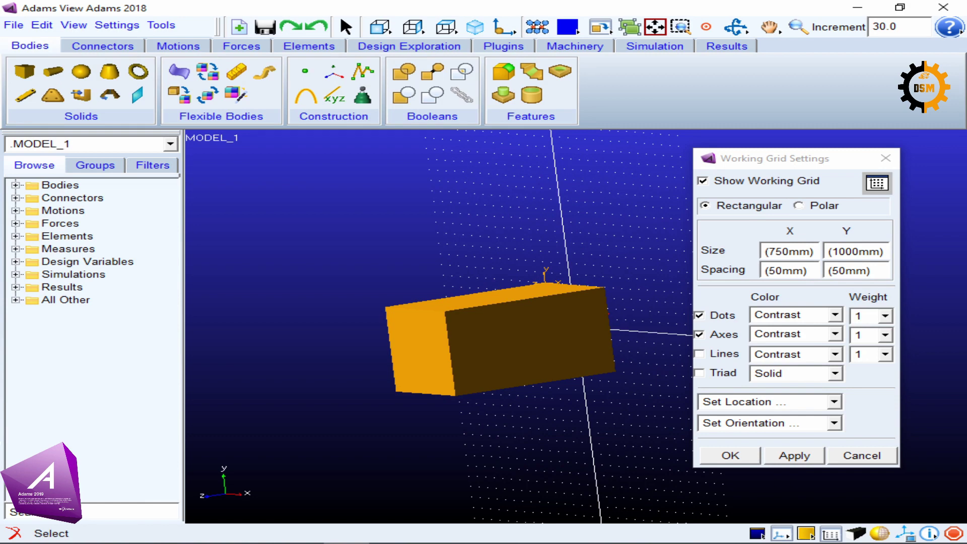
- Hide the working grid's dots and show them again, and turn off its axes
{"action": "left_click_drag", "start_coordinate": [802, 163], "coordinate": [814, 126]}
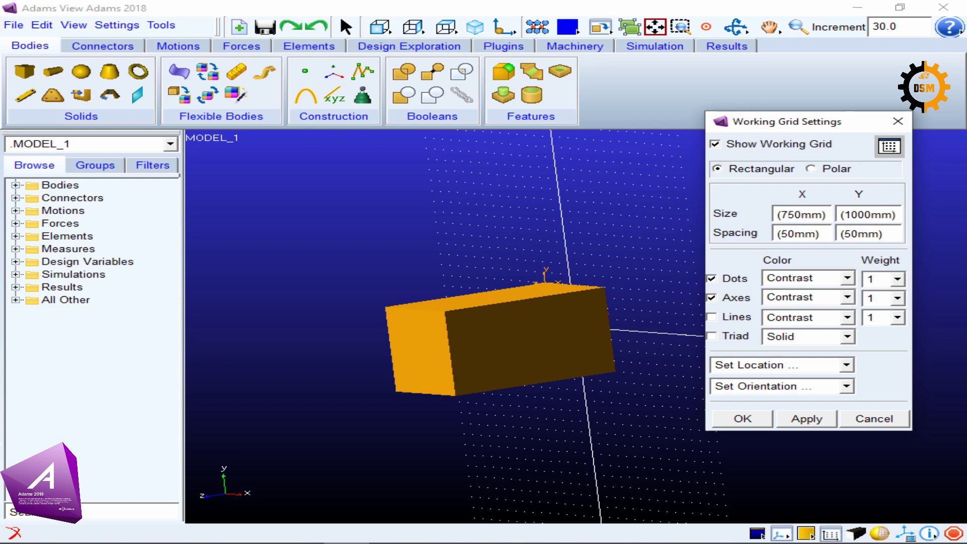
{"action": "left_click", "coordinate": [712, 278]}
{"action": "left_click", "coordinate": [806, 418]}
{"action": "left_click", "coordinate": [712, 279]}
{"action": "left_click", "coordinate": [712, 298]}
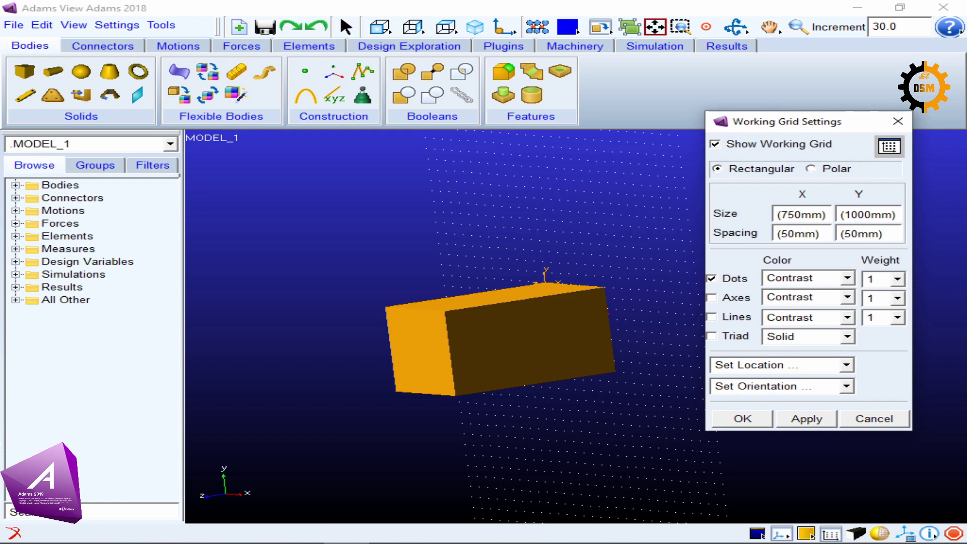
- Turn on the working grid's axes and lines and apply the change
{"action": "left_click", "coordinate": [712, 298]}
{"action": "left_click", "coordinate": [712, 316]}
{"action": "left_click", "coordinate": [807, 419]}
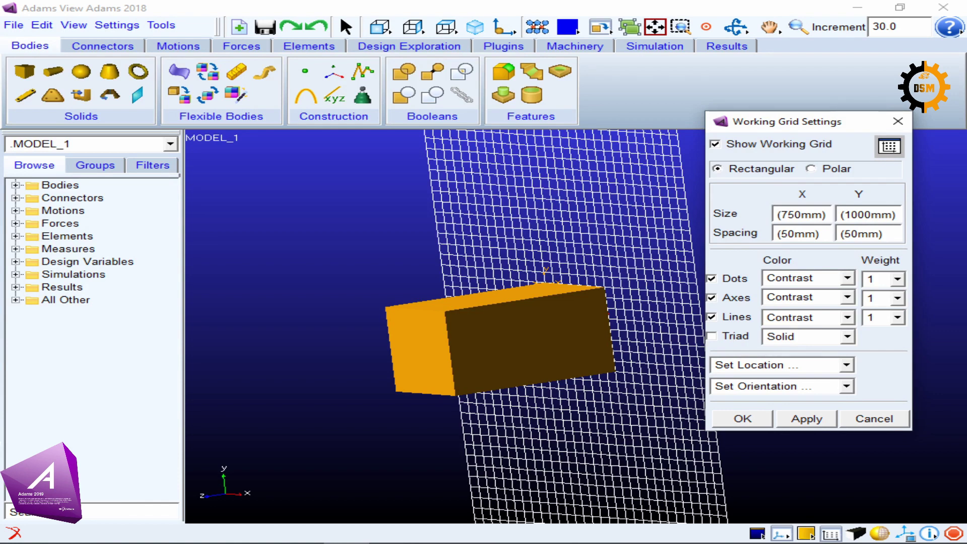
- Turn on the working grid's triad, set its line style to Dash, and apply it
{"action": "left_click", "coordinate": [712, 336]}
{"action": "left_click", "coordinate": [848, 337]}
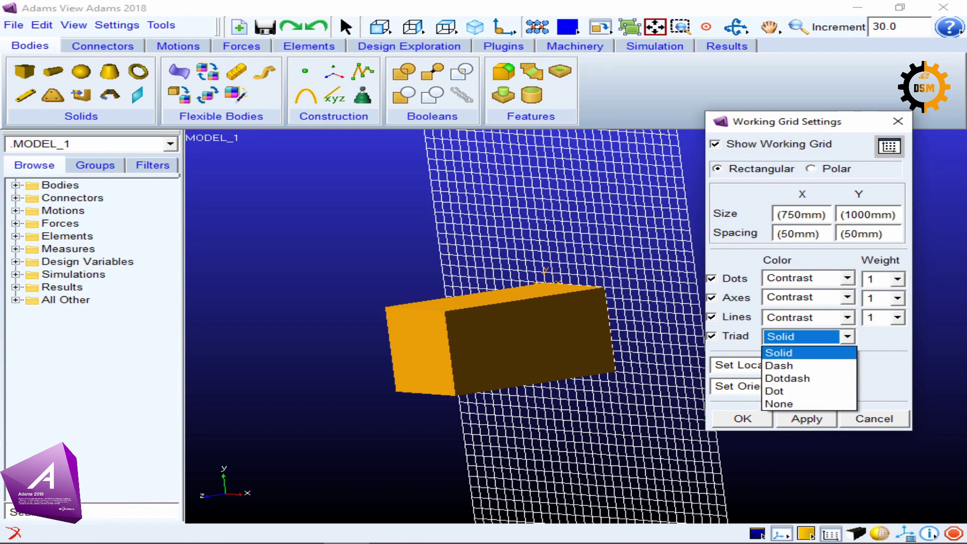
{"action": "left_click", "coordinate": [848, 337]}
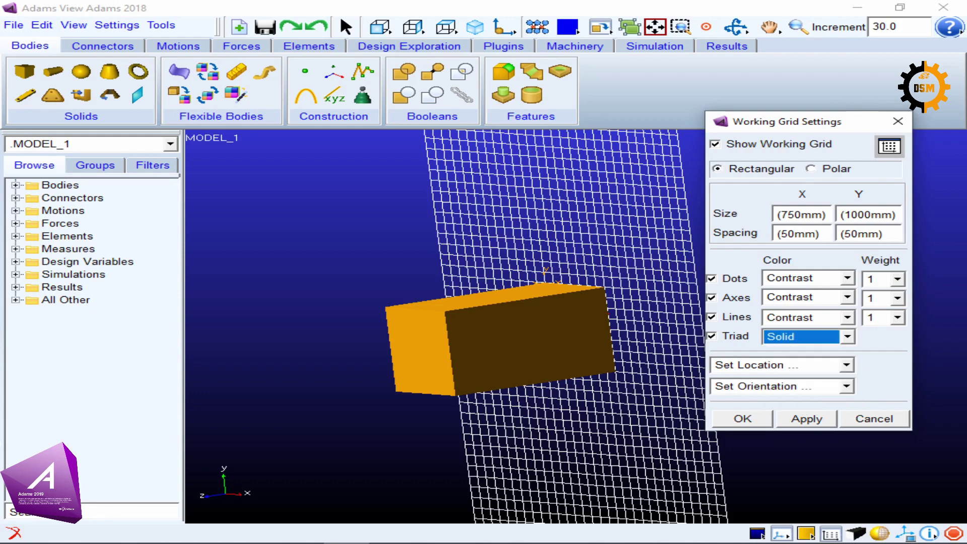
{"action": "left_click", "coordinate": [848, 337]}
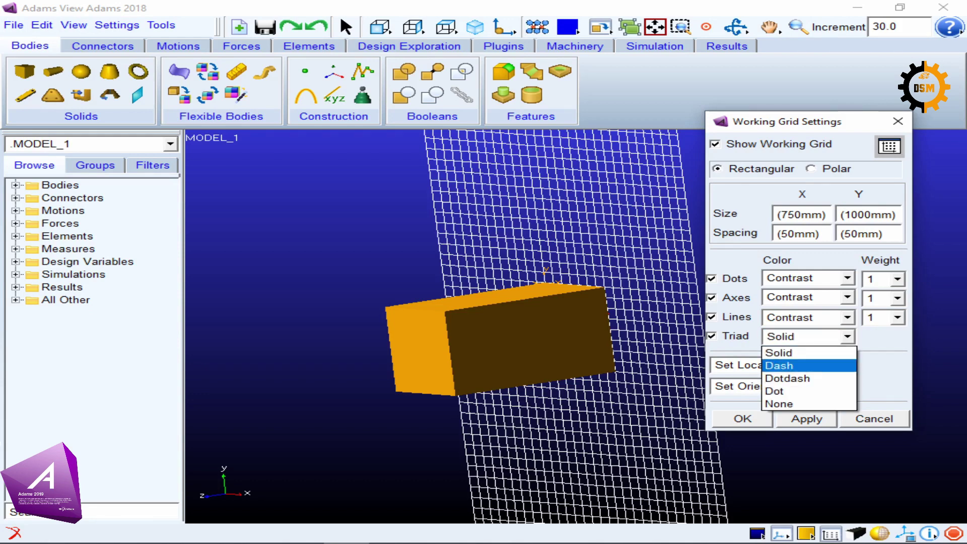
{"action": "left_click", "coordinate": [791, 366]}
{"action": "left_click", "coordinate": [807, 419]}
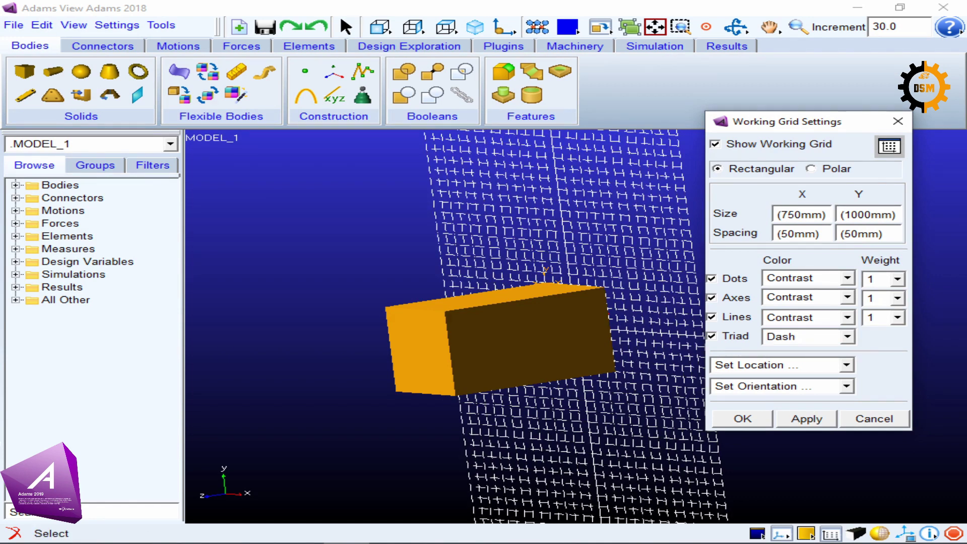
- Change the line style in the triad setting to Dotdash and apply it to the grid
{"action": "left_click", "coordinate": [848, 337]}
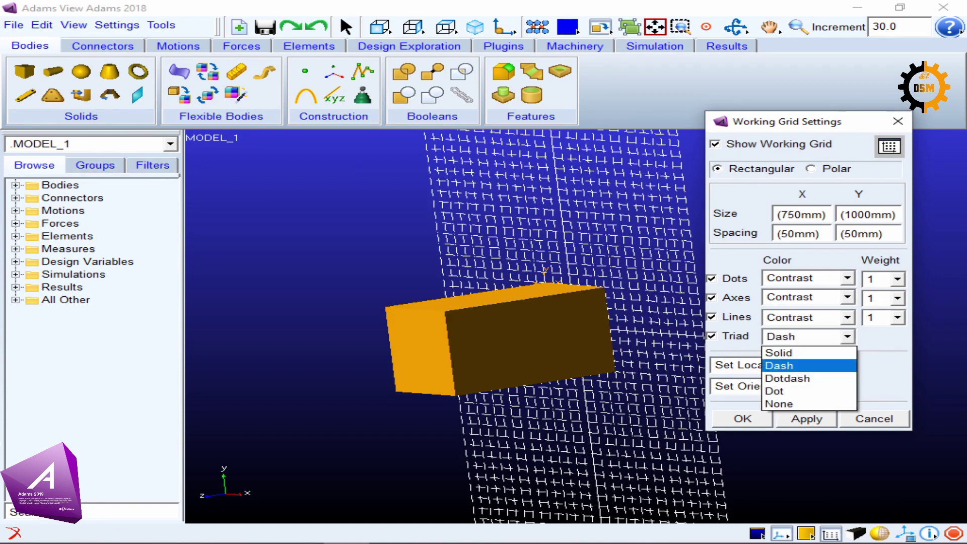
{"action": "key", "text": "Return"}
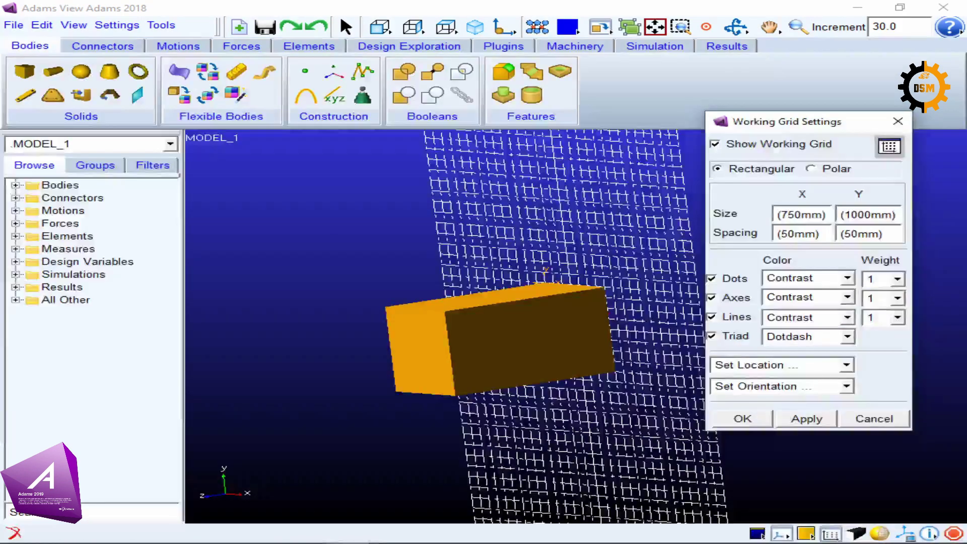
{"action": "key", "text": "z"}
{"action": "mouse_move", "coordinate": [575, 353]}
{"action": "left_mouse_down"}
{"action": "mouse_move", "coordinate": [575, 268]}
{"action": "mouse_move", "coordinate": [576, 353]}
{"action": "left_mouse_up"}
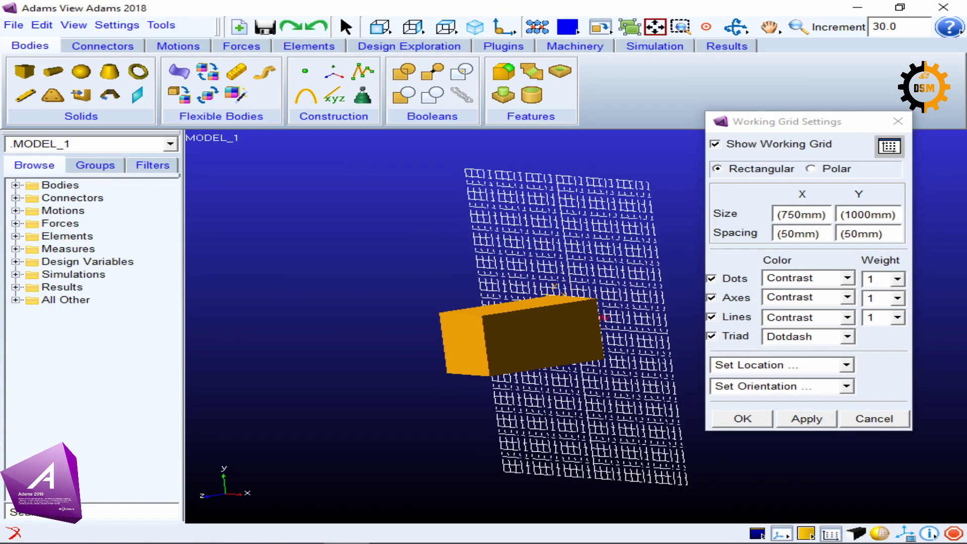
- Change the line style in the triad setting to Dot, apply it, and inspect the grid lines up close
{"action": "left_click", "coordinate": [848, 336]}
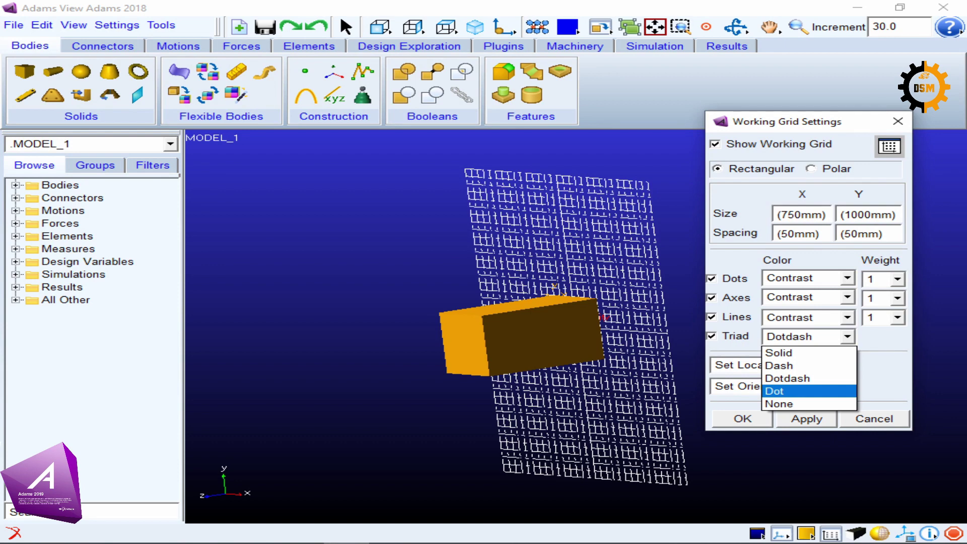
{"action": "left_click", "coordinate": [775, 391]}
{"action": "left_click", "coordinate": [808, 418]}
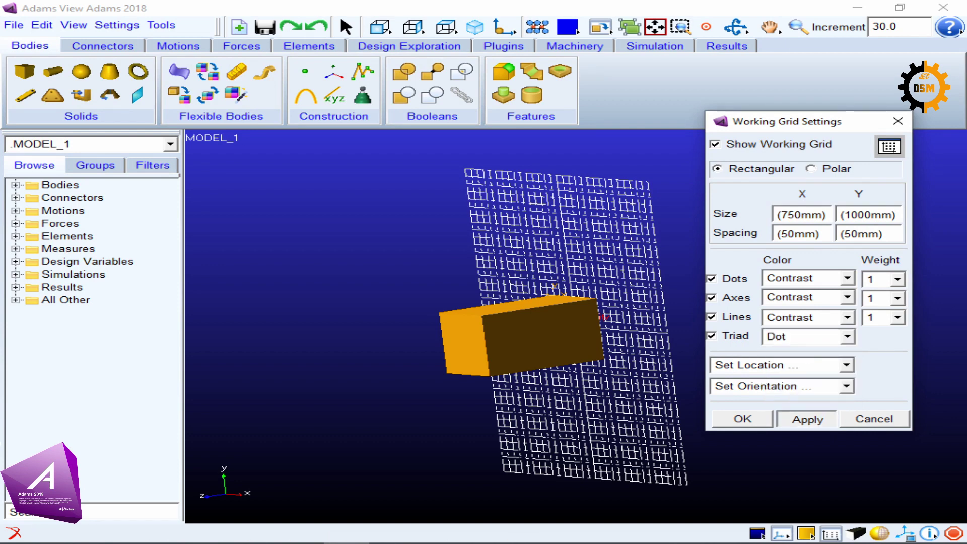
{"action": "left_click", "coordinate": [655, 383]}
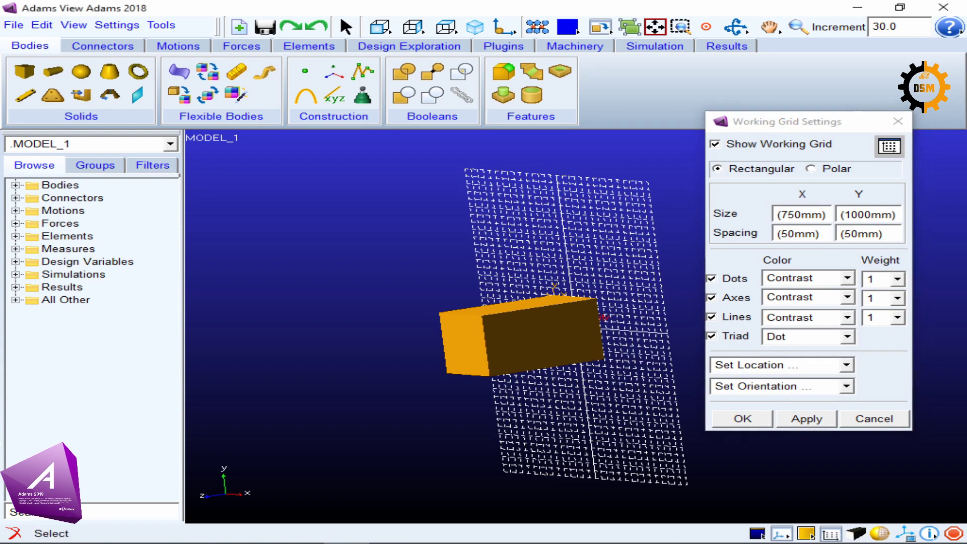
{"action": "key", "text": "z"}
{"action": "left_click_drag", "start_coordinate": [576, 383], "coordinate": [576, 260]}
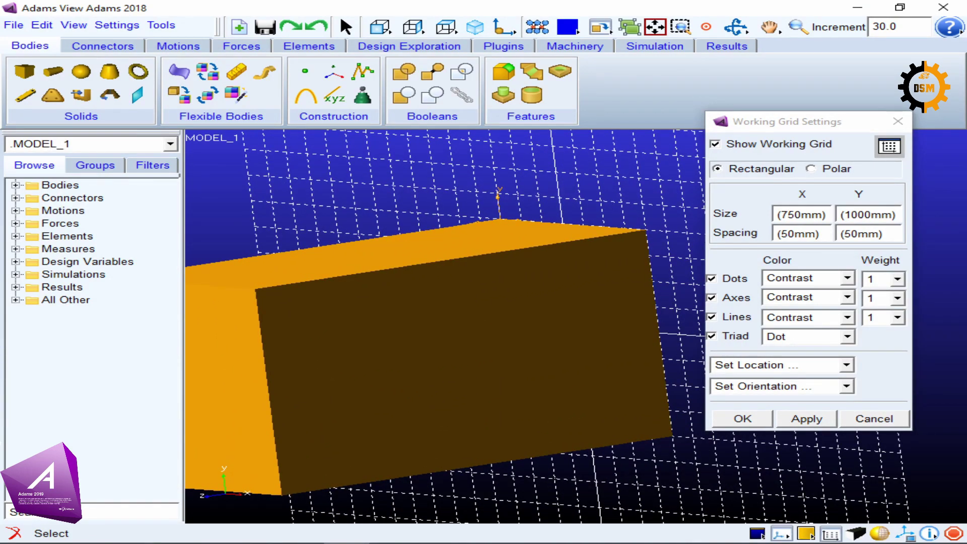
- Set the line style in the triad setting to None and apply it
{"action": "left_click", "coordinate": [848, 336]}
{"action": "left_click", "coordinate": [786, 404]}
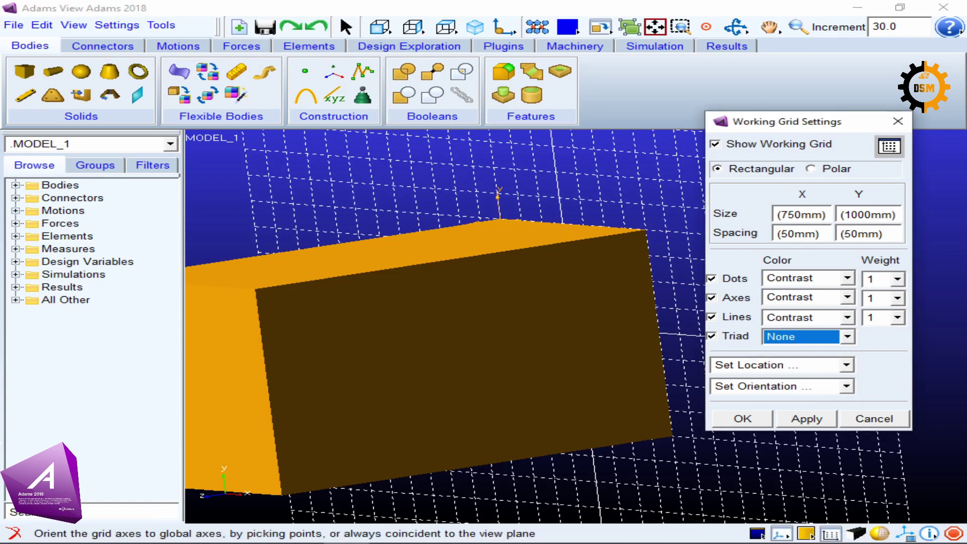
{"action": "left_click", "coordinate": [806, 419]}
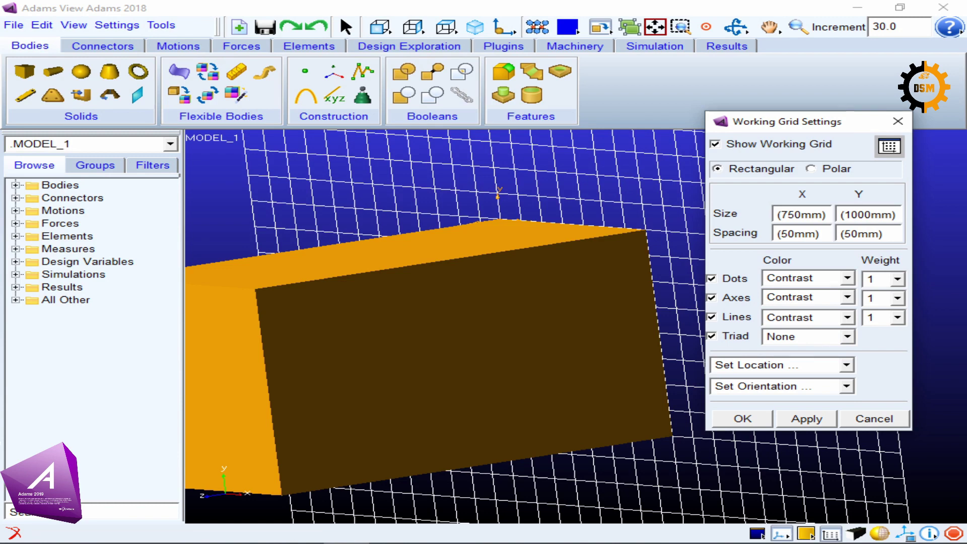
- Turn off the working grid's lines and triad
{"action": "left_click", "coordinate": [712, 318]}
{"action": "left_click", "coordinate": [807, 419]}
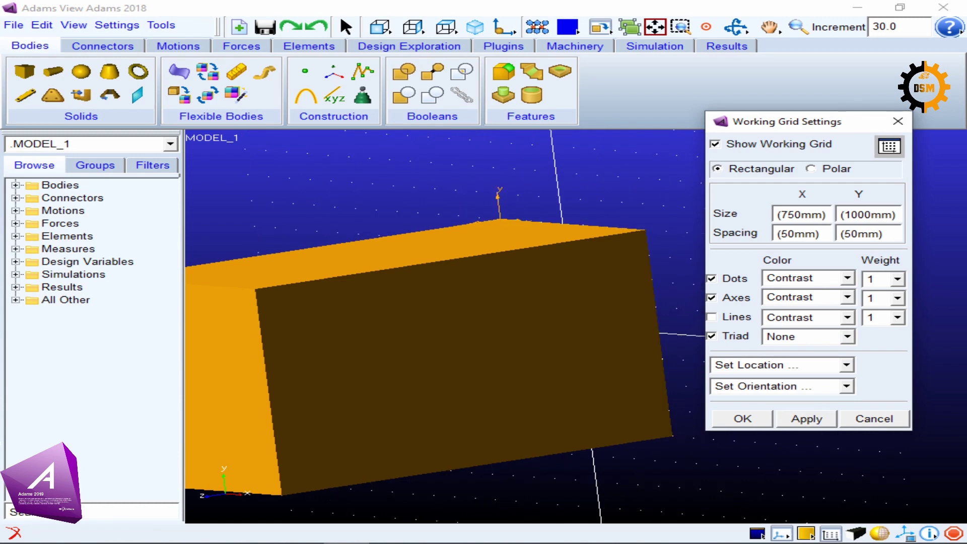
{"action": "left_click", "coordinate": [712, 336]}
- Examine the color choices for the grid's dots, axes and lines, and the weight choices for its dots and axes
{"action": "left_click", "coordinate": [848, 279]}
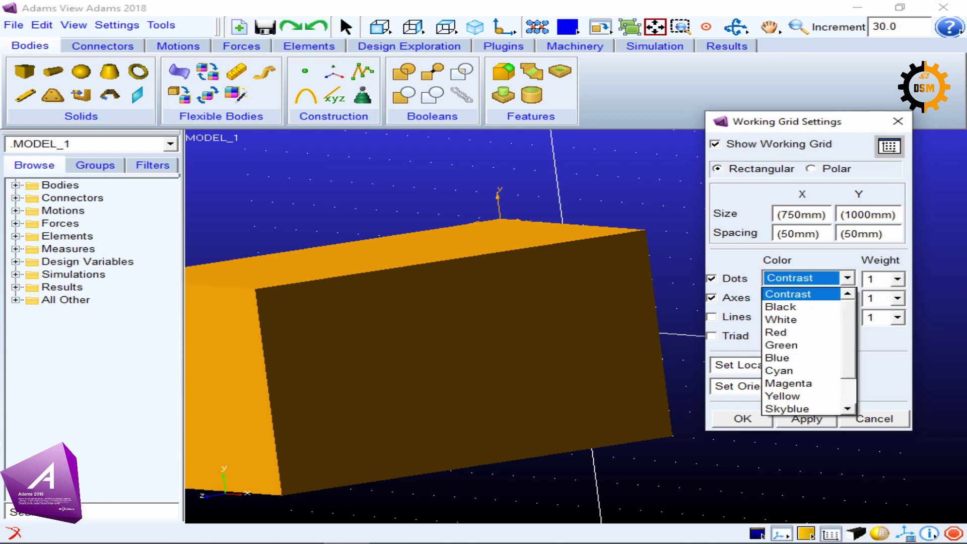
{"action": "left_click", "coordinate": [848, 279]}
{"action": "left_click", "coordinate": [848, 297]}
{"action": "left_click", "coordinate": [848, 298]}
{"action": "left_click", "coordinate": [848, 317]}
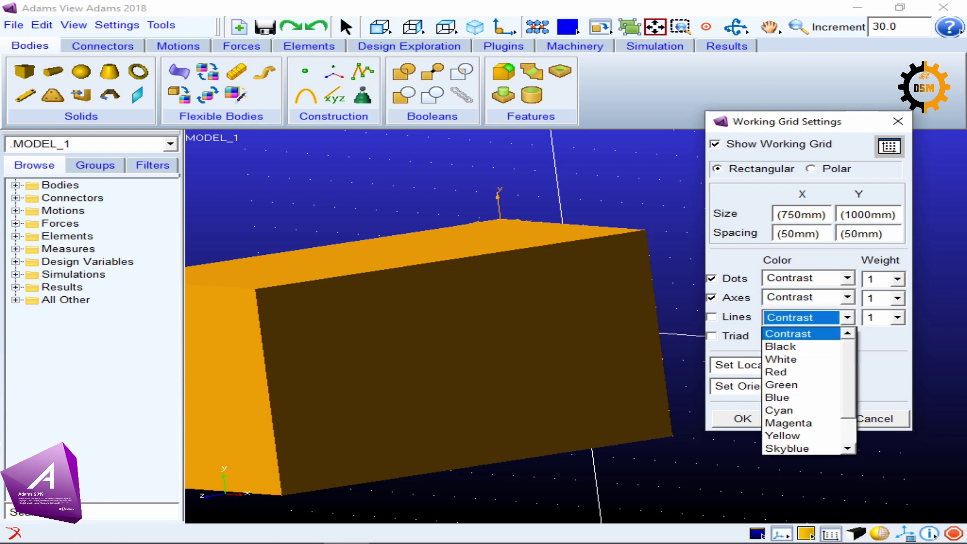
{"action": "left_click", "coordinate": [848, 317]}
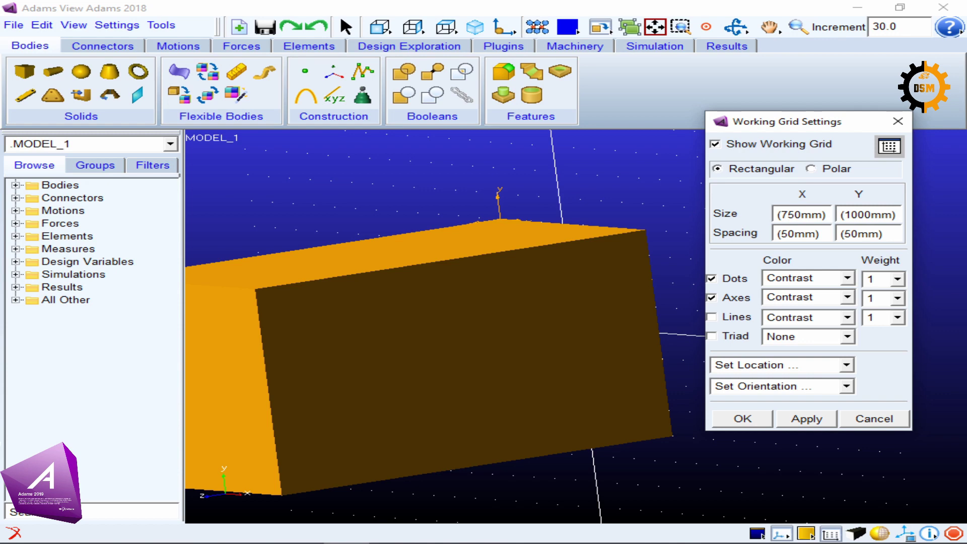
{"action": "left_click", "coordinate": [898, 279]}
{"action": "left_click", "coordinate": [898, 279]}
{"action": "left_click", "coordinate": [898, 299]}
{"action": "left_click", "coordinate": [898, 298]}
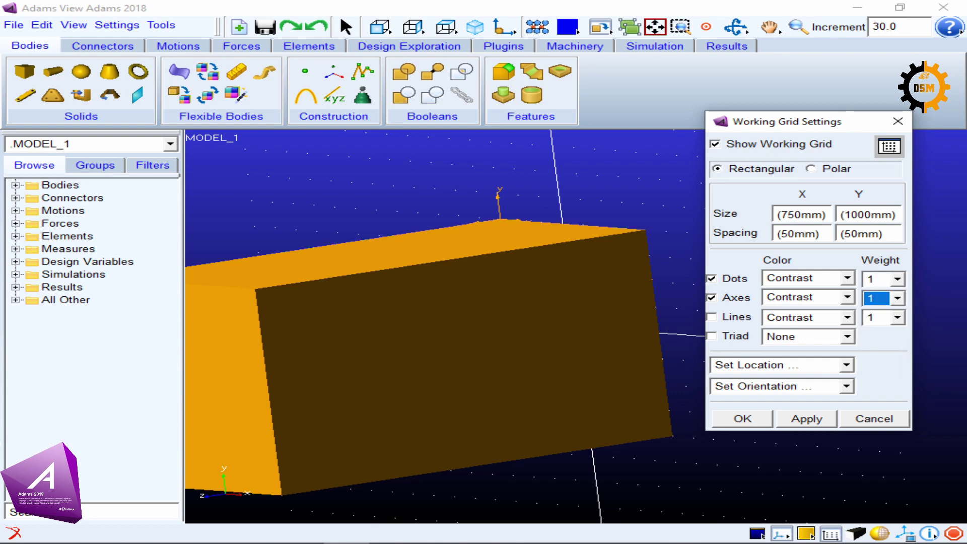
- Try a weight of 3 for the grid's dots, apply it, and set the weight back to 1
{"action": "left_click", "coordinate": [898, 279]}
{"action": "left_click", "coordinate": [877, 319]}
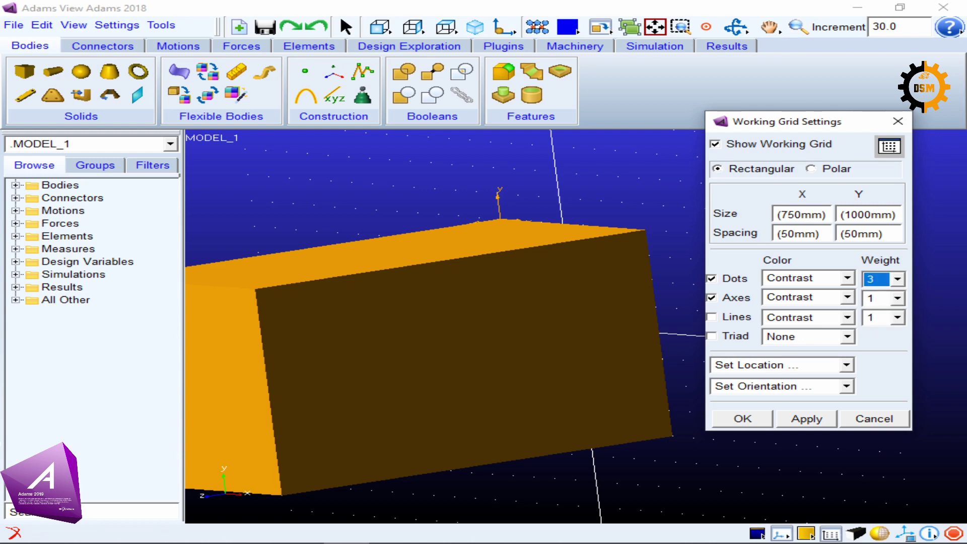
{"action": "left_click", "coordinate": [806, 419]}
{"action": "left_click", "coordinate": [898, 278]}
{"action": "left_click", "coordinate": [876, 295]}
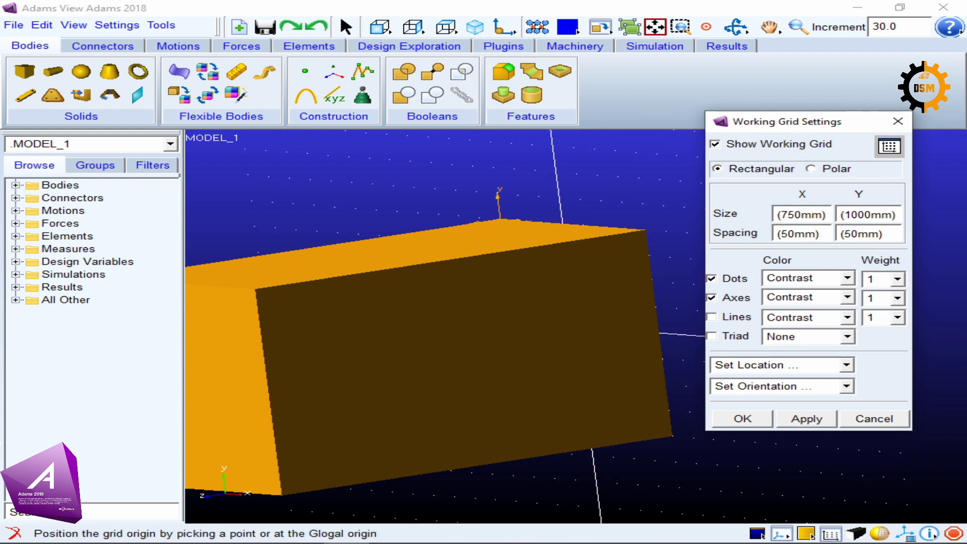
- Show the box from the front and pick its lower-left corner PART_2.BOX_1.V7 as the working grid's origin
{"action": "left_click", "coordinate": [847, 365]}
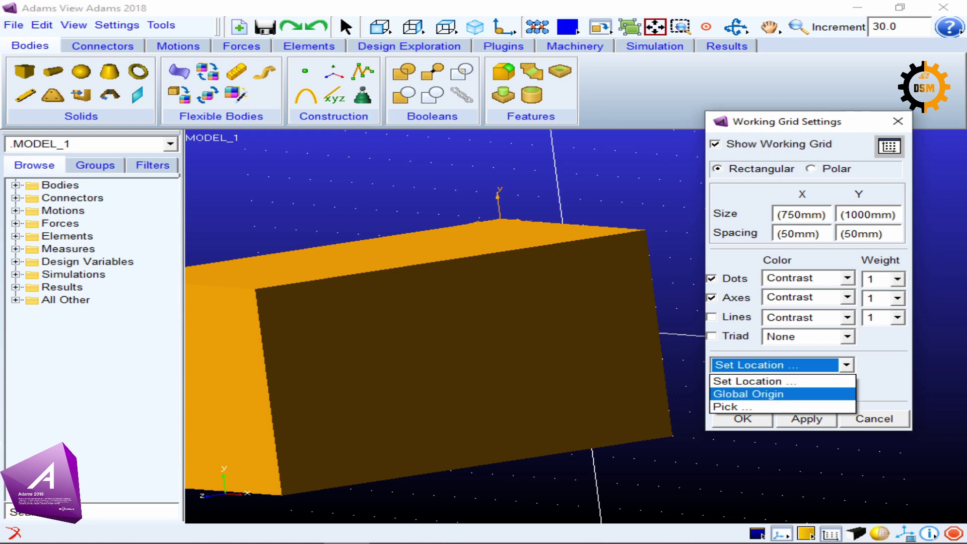
{"action": "left_click", "coordinate": [686, 381]}
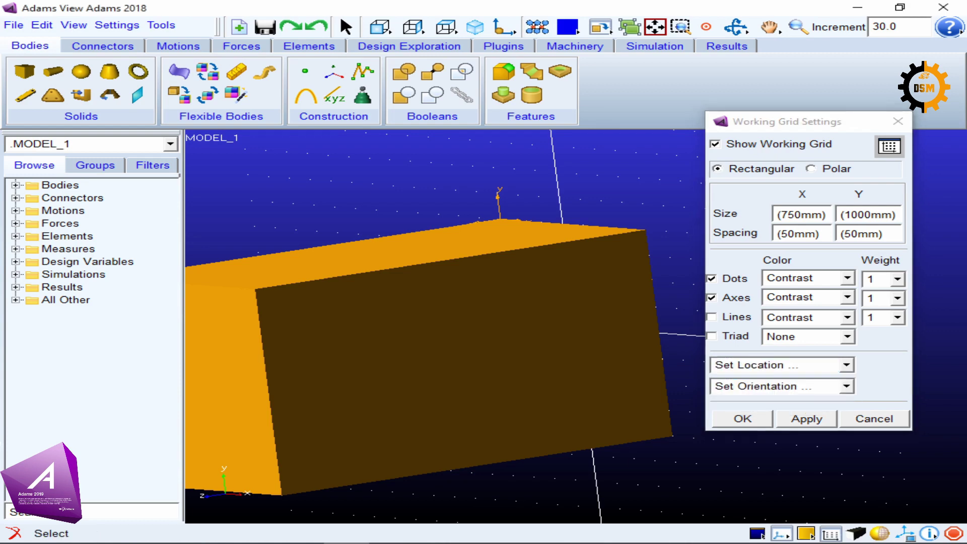
{"action": "key", "text": "z"}
{"action": "left_click_drag", "start_coordinate": [576, 282], "coordinate": [576, 362]}
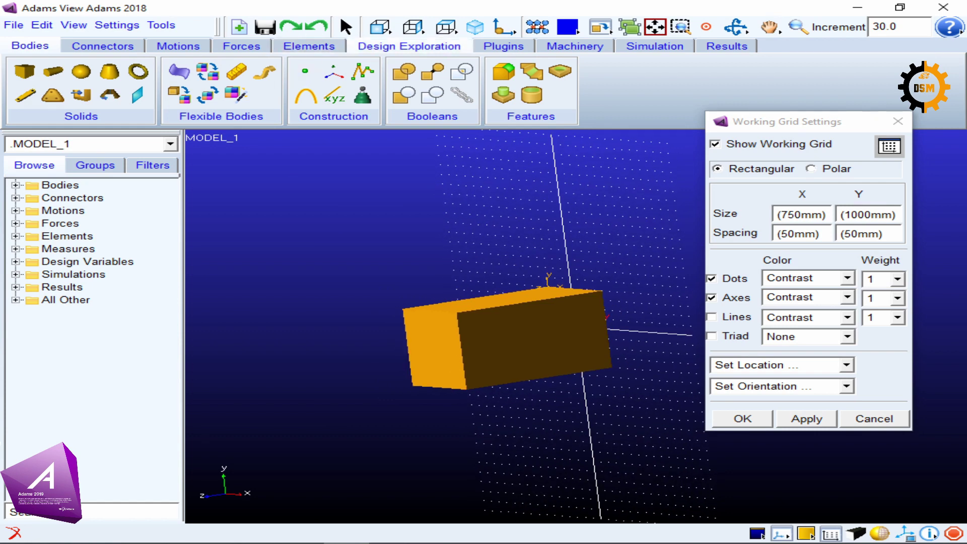
{"action": "left_click", "coordinate": [380, 26]}
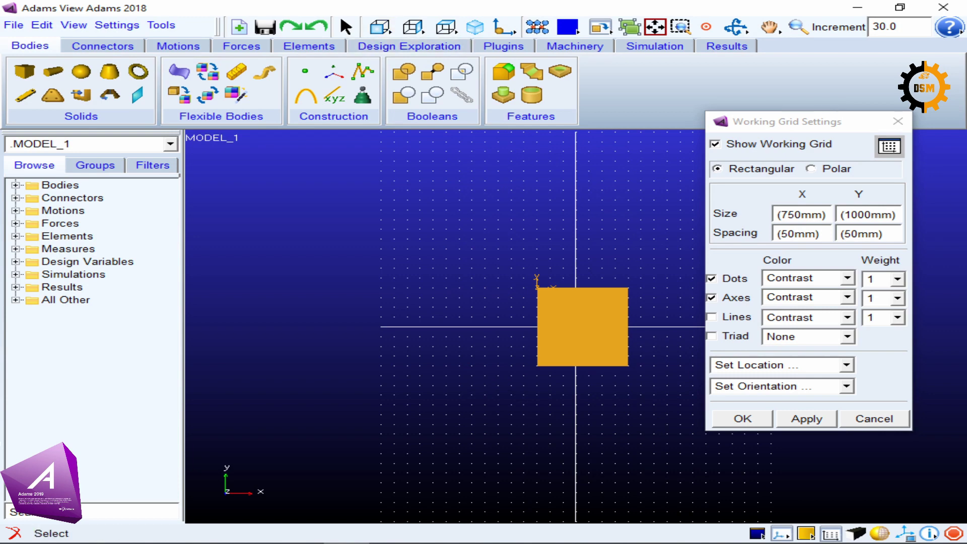
{"action": "left_click", "coordinate": [781, 365]}
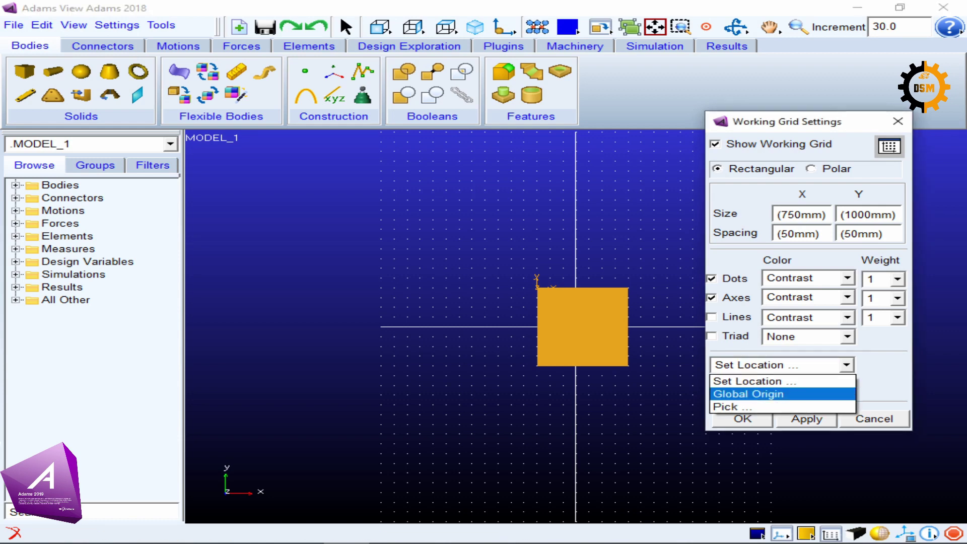
{"action": "left_click", "coordinate": [781, 407]}
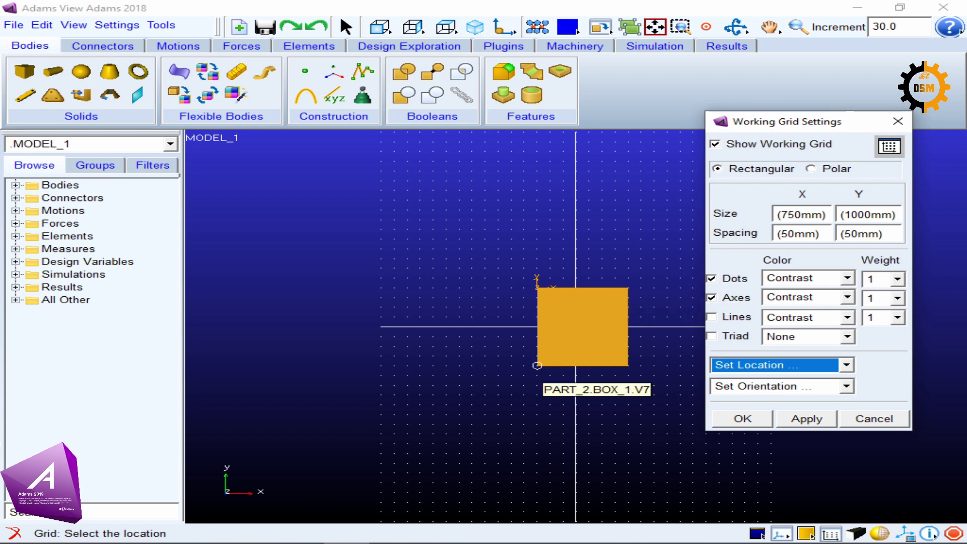
{"action": "left_click", "coordinate": [538, 366]}
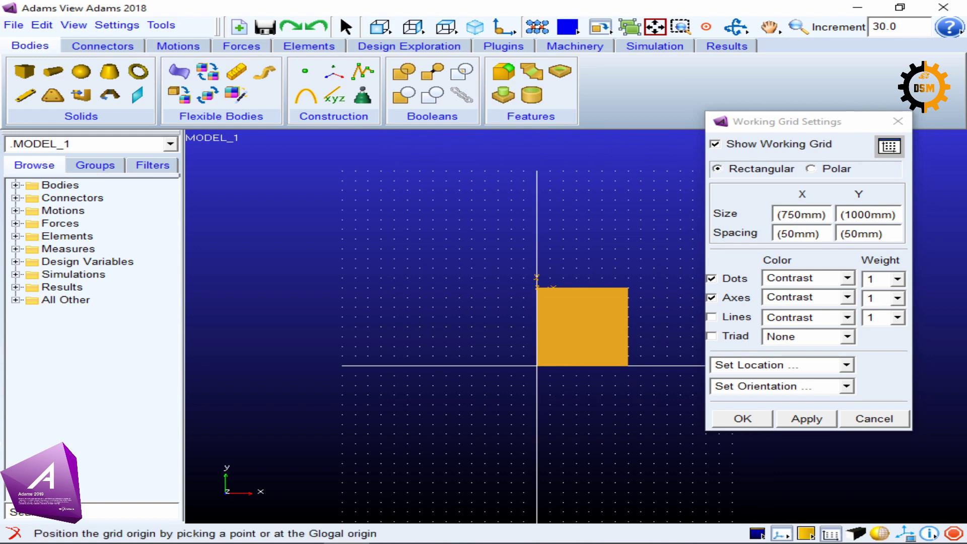
- Move the working grid's origin to the box's upper-right corner PART_2.BOX_1.V5, and return it to the global origin
{"action": "left_click", "coordinate": [782, 364]}
{"action": "left_click", "coordinate": [728, 405]}
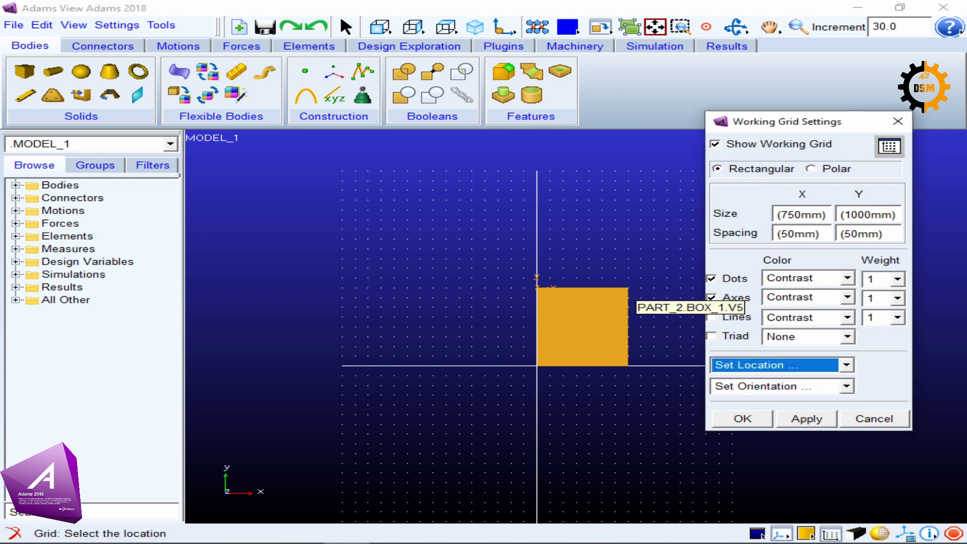
{"action": "left_click", "coordinate": [629, 288]}
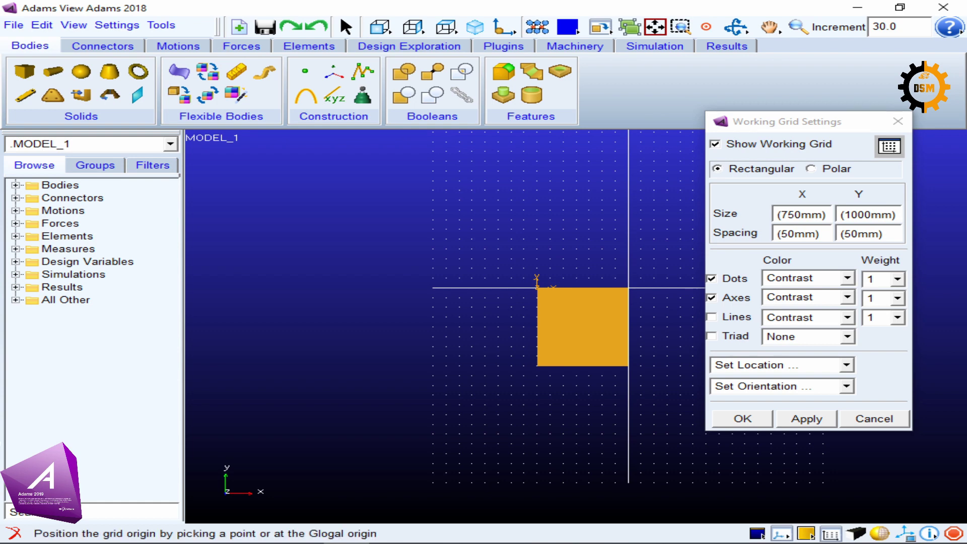
{"action": "left_click", "coordinate": [782, 365]}
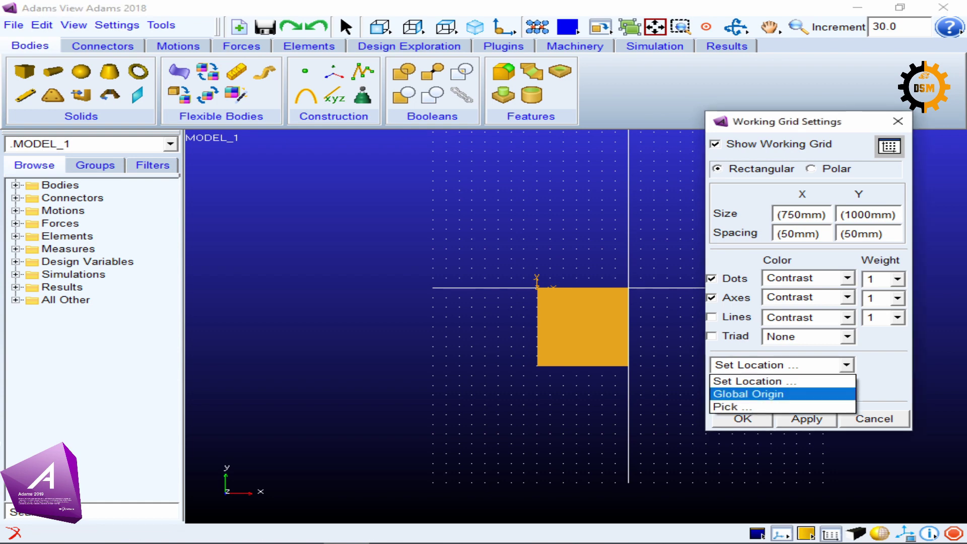
{"action": "left_click", "coordinate": [748, 394]}
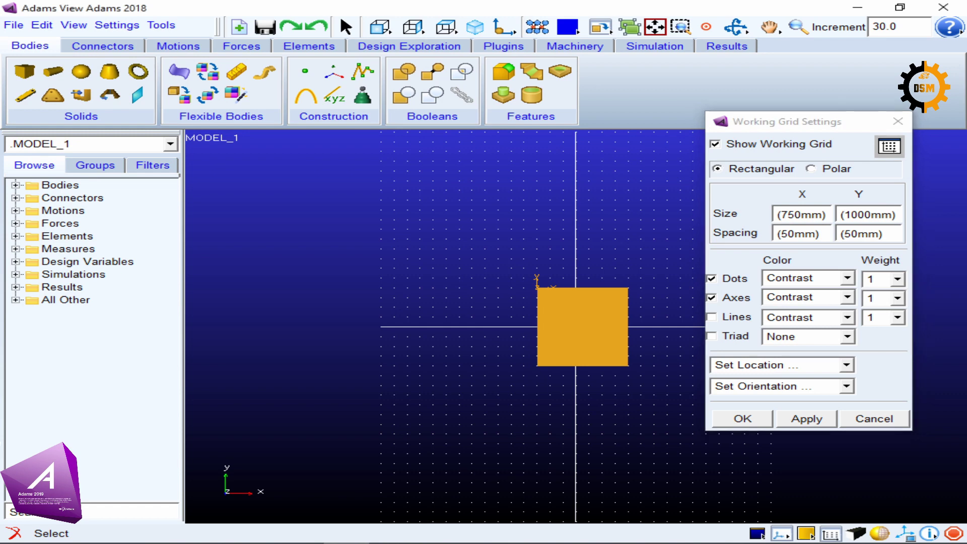
- Rotate to an angled view of the box, set the working grid's orientation to Global XY, and apply it
{"action": "key", "text": "r"}
{"action": "left_click_drag", "start_coordinate": [576, 327], "coordinate": [451, 385]}
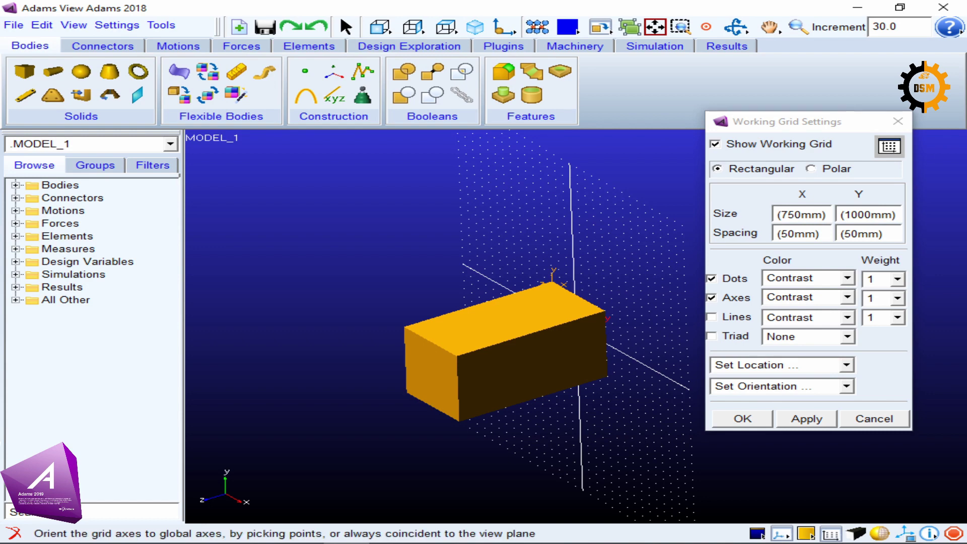
{"action": "left_click", "coordinate": [847, 386]}
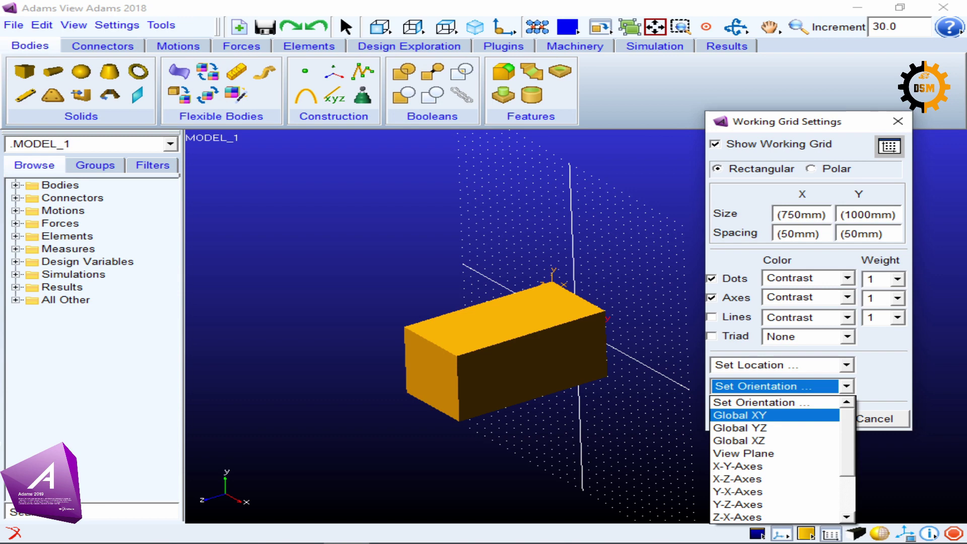
{"action": "left_click", "coordinate": [740, 415]}
{"action": "left_click", "coordinate": [807, 420]}
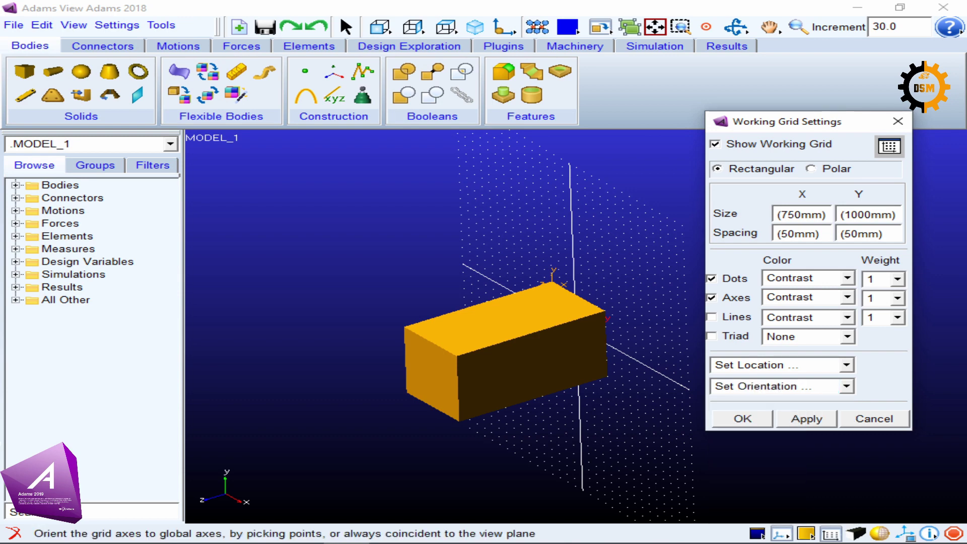
- Set the working grid's orientation to Global YZ, and change it to Global XZ
{"action": "left_click", "coordinate": [847, 387]}
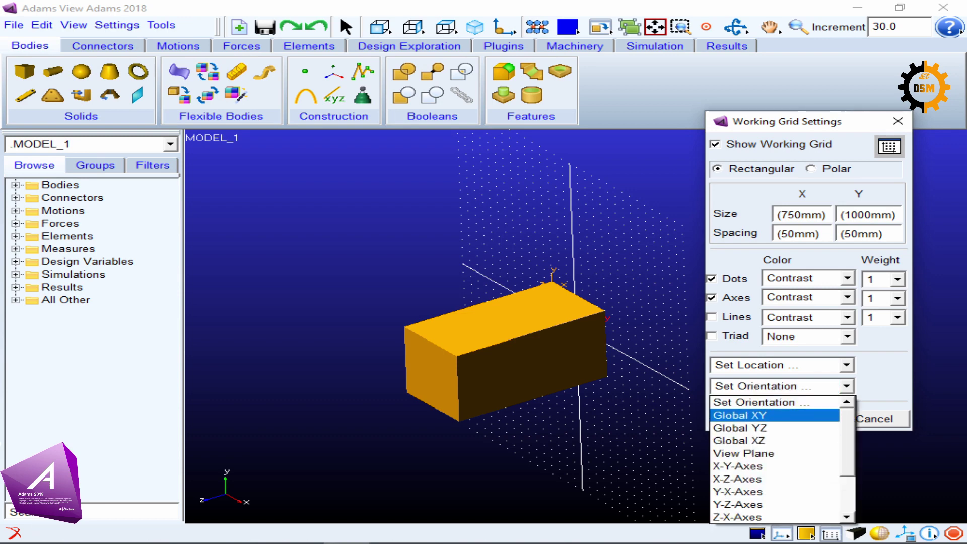
{"action": "left_click", "coordinate": [741, 429]}
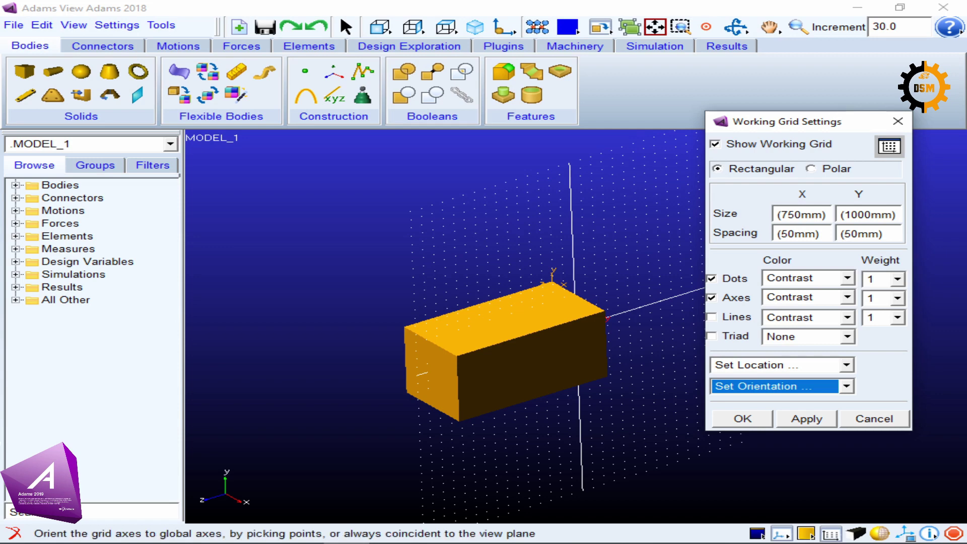
{"action": "left_click", "coordinate": [847, 386]}
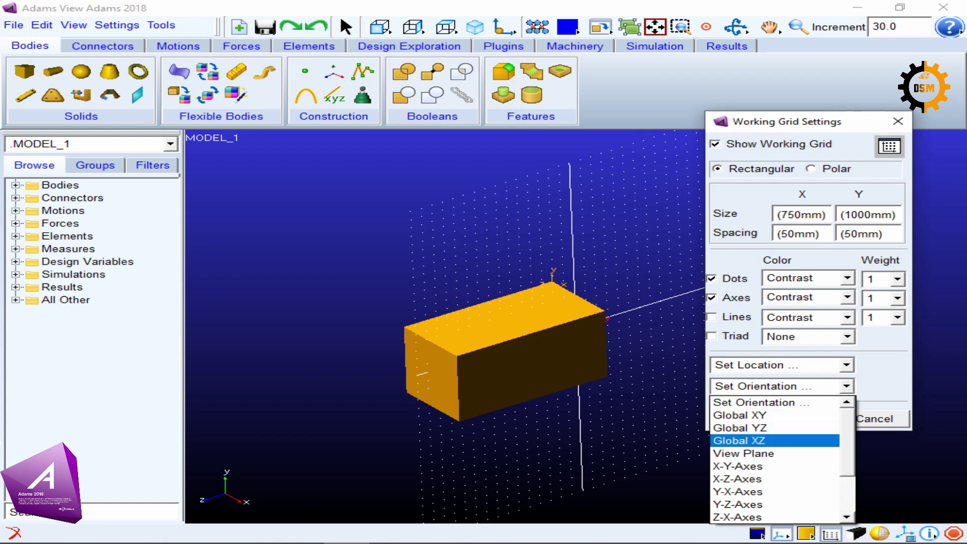
{"action": "left_click", "coordinate": [756, 441]}
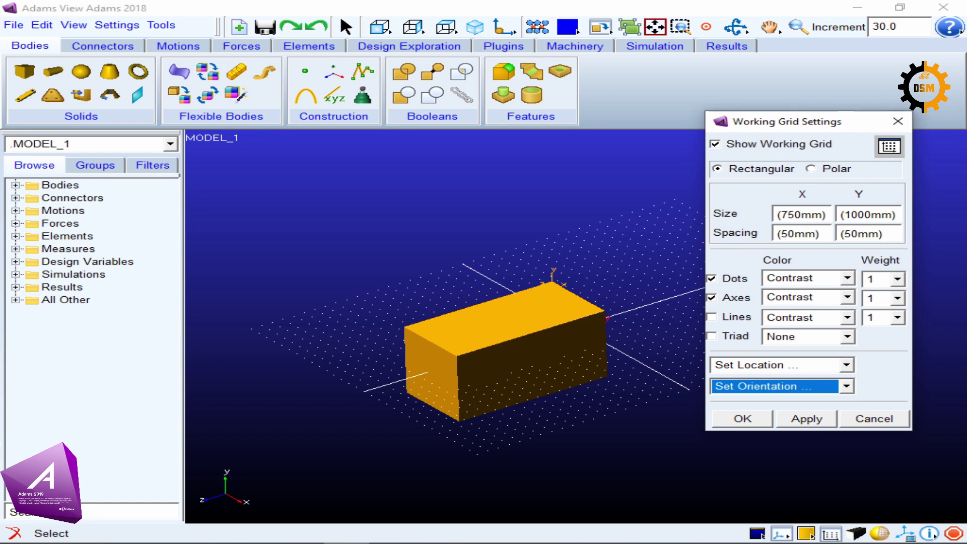
- Align the working grid with the screen by setting its orientation to View Plane
{"action": "left_click", "coordinate": [847, 386]}
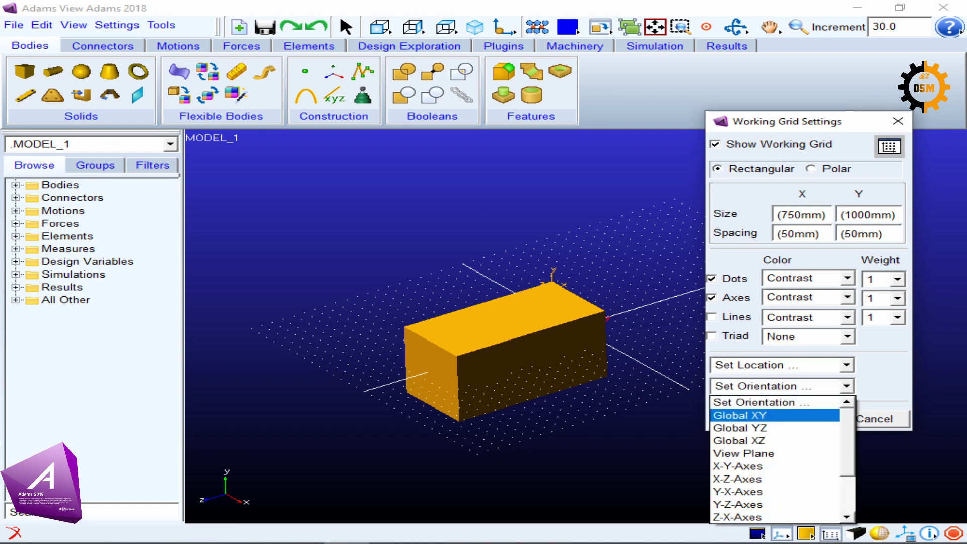
{"action": "key", "text": "Down"}
{"action": "key", "text": "Down"}
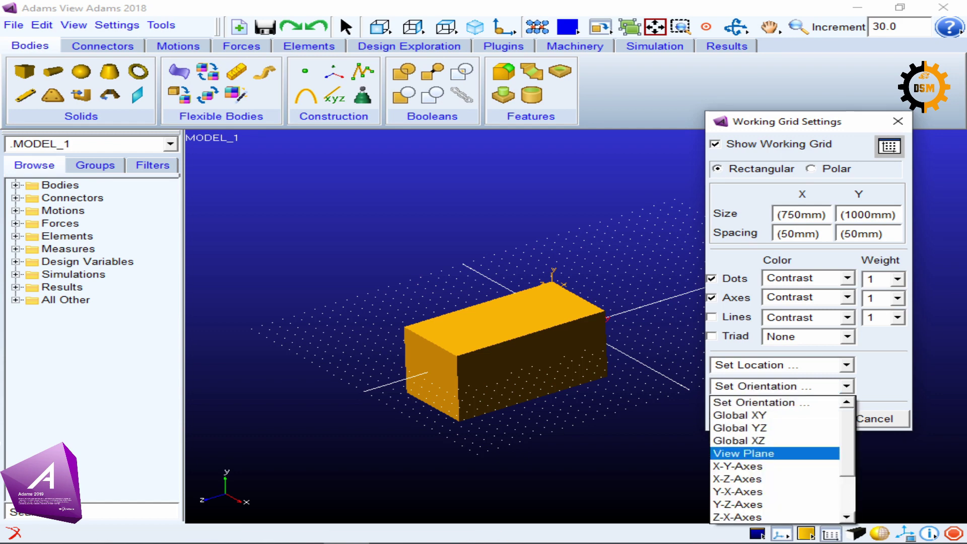
{"action": "key", "text": "Return"}
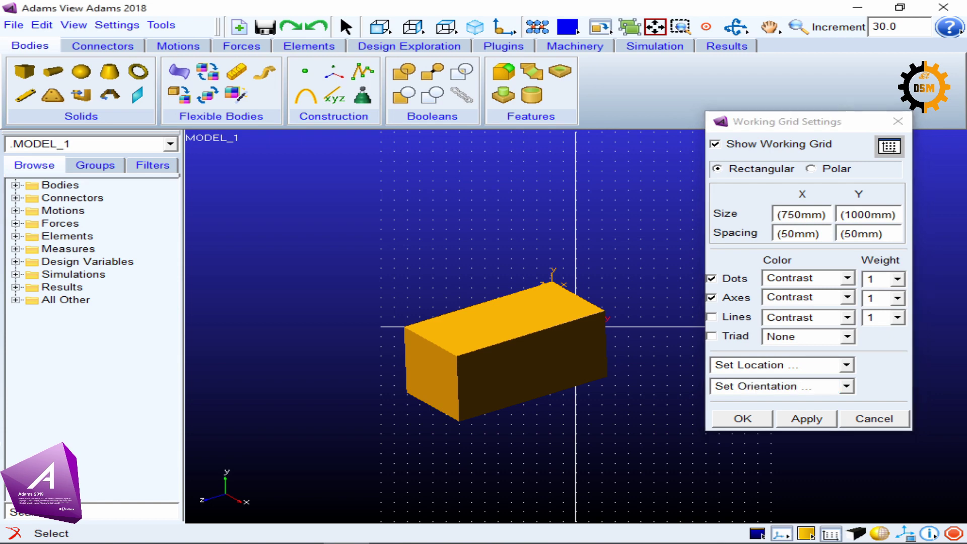
- Rotate the box to a different angle, choose View Plane again as the grid's orientation, and apply it
{"action": "key", "text": "r"}
{"action": "left_click_drag", "start_coordinate": [504, 327], "coordinate": [454, 328]}
{"action": "left_click", "coordinate": [783, 386]}
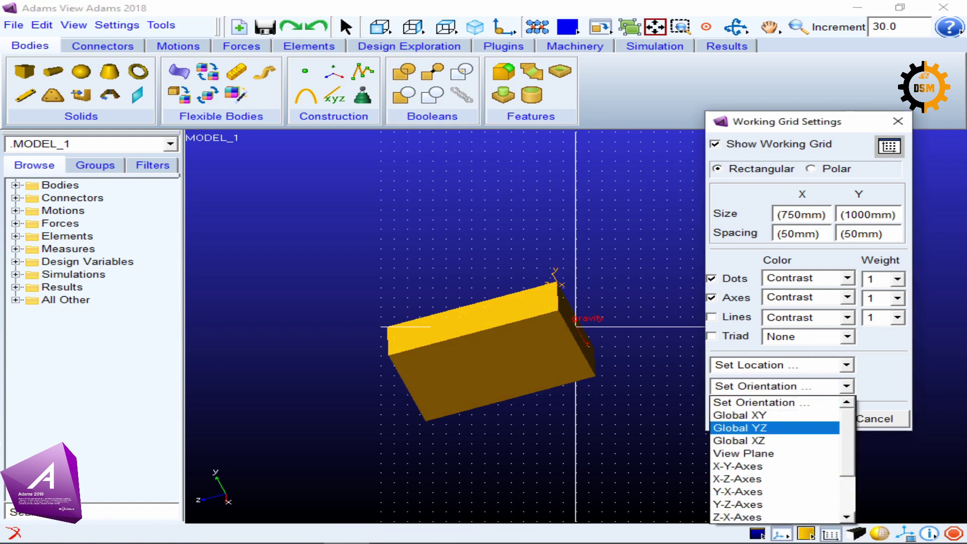
{"action": "left_click", "coordinate": [743, 454]}
{"action": "left_click", "coordinate": [807, 420]}
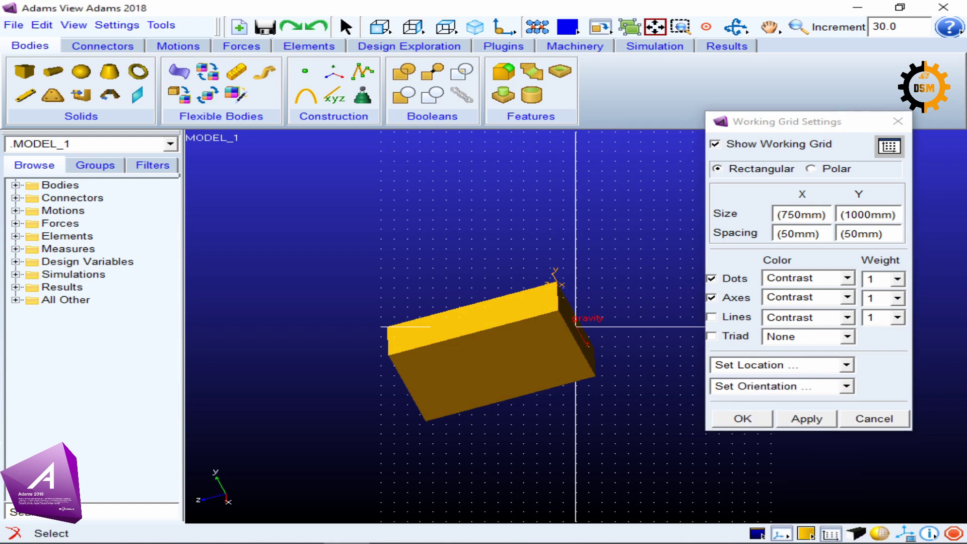
- Tilt the box further to face one of its ends, and reselect the View Plane orientation for the grid
{"action": "key", "text": "r"}
{"action": "left_click_drag", "start_coordinate": [504, 323], "coordinate": [448, 382]}
{"action": "left_click", "coordinate": [847, 386]}
{"action": "key", "text": "Down"}
{"action": "key", "text": "Down"}
{"action": "key", "text": "Down"}
{"action": "key", "text": "Down"}
{"action": "key", "text": "Return"}
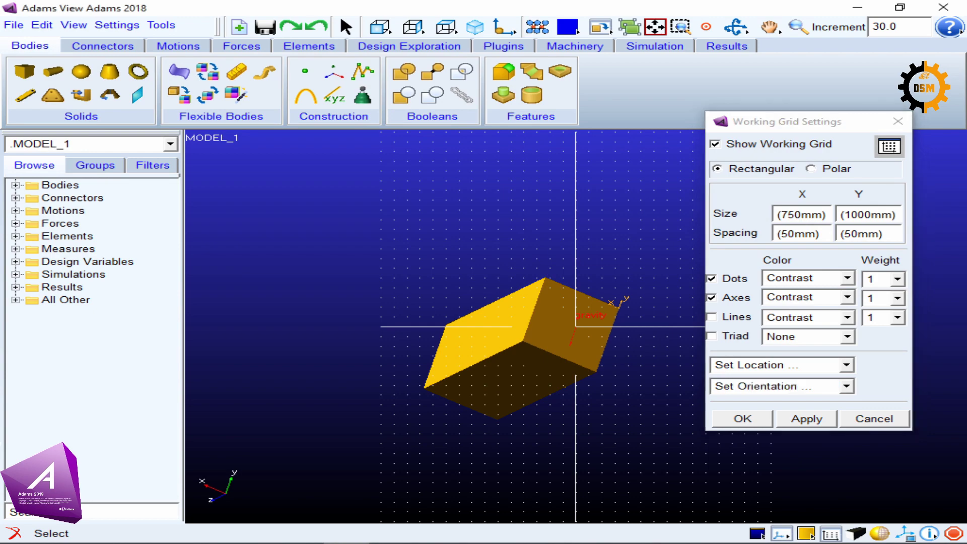
- Rotate to another angled view of the box and check how the working grid follows the view plane
{"action": "key", "text": "r"}
{"action": "left_click_drag", "start_coordinate": [504, 348], "coordinate": [600, 372]}
{"action": "left_click", "coordinate": [846, 386]}
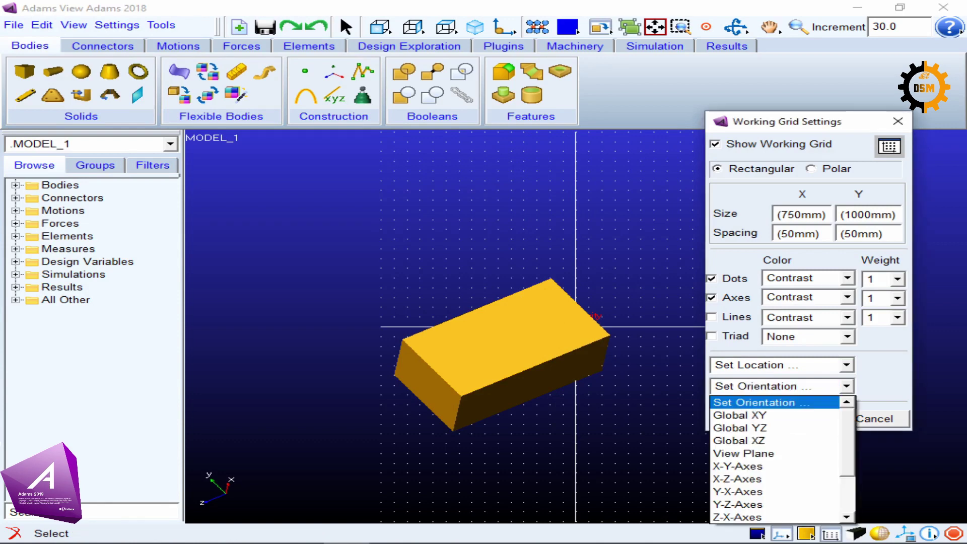
{"action": "left_click", "coordinate": [650, 403]}
{"action": "left_click", "coordinate": [806, 121]}
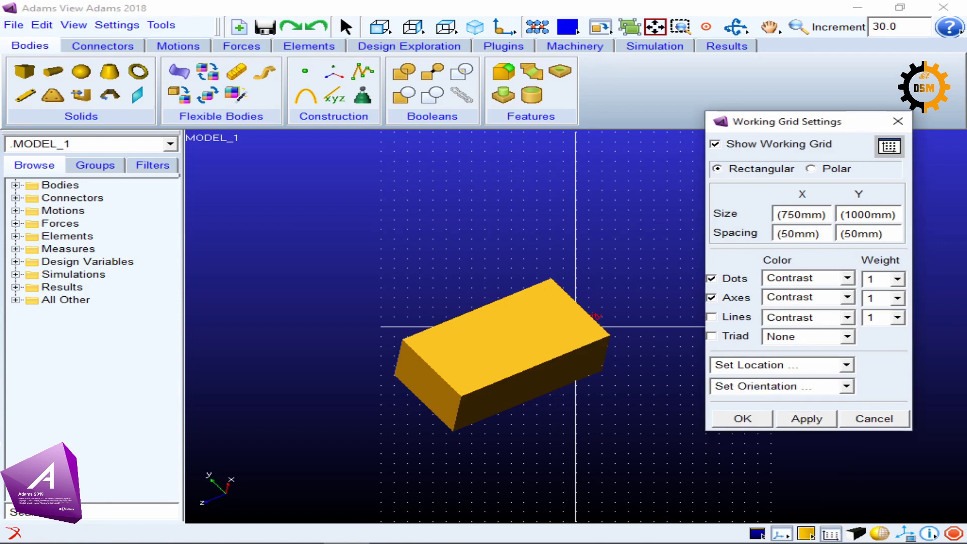
- Review the available grid orientation options, including the global planes, View Plane, X-Y-Axes and X-Z-Axes
{"action": "left_click", "coordinate": [847, 387]}
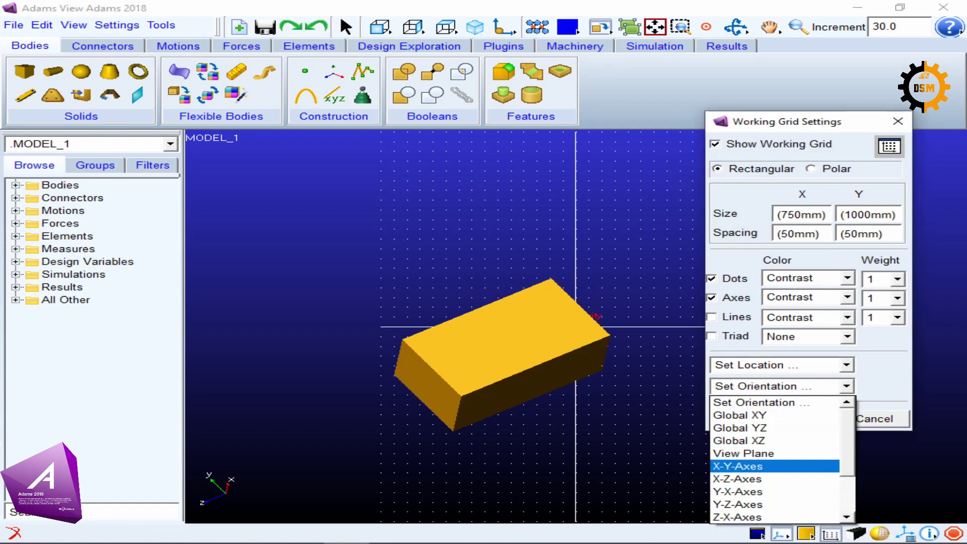
{"action": "key", "text": "Up"}
{"action": "key", "text": "Up"}
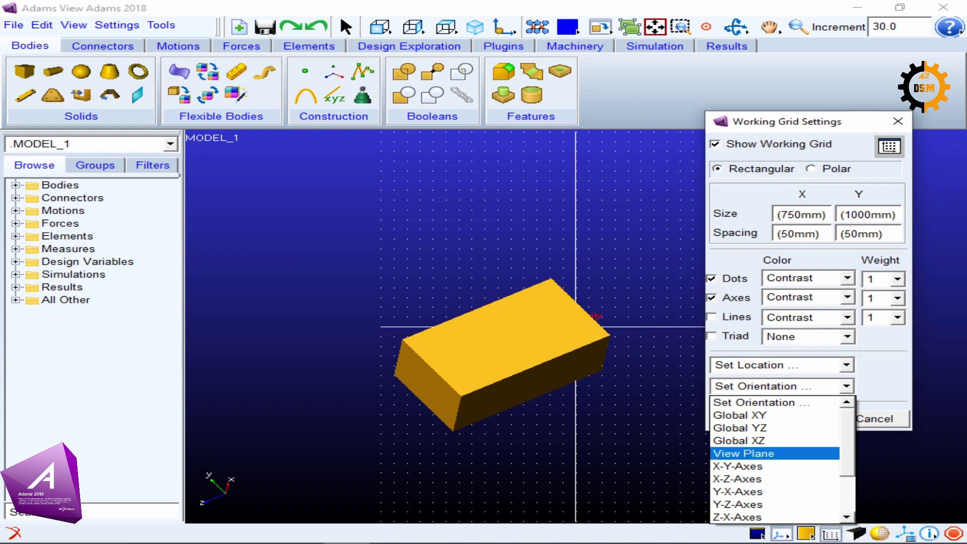
{"action": "key", "text": "Down"}
{"action": "key", "text": "Down"}
{"action": "key", "text": "Down"}
{"action": "key", "text": "Down"}
{"action": "key", "text": "Down"}
{"action": "key", "text": "Down"}
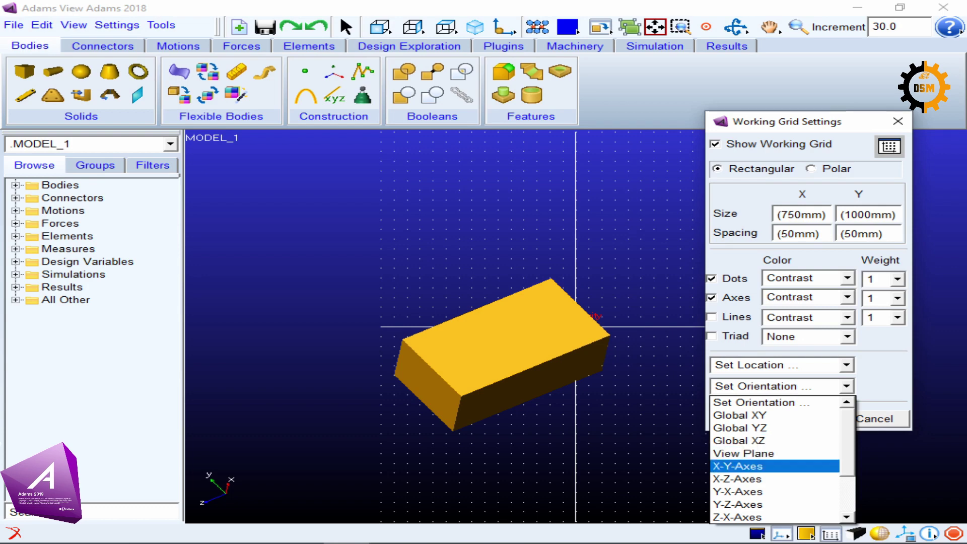
{"action": "key", "text": "Up"}
{"action": "key", "text": "Up"}
{"action": "key", "text": "Up"}
{"action": "key", "text": "Up"}
{"action": "key", "text": "Down"}
{"action": "key", "text": "Down"}
{"action": "key", "text": "Down"}
{"action": "key", "text": "Down"}
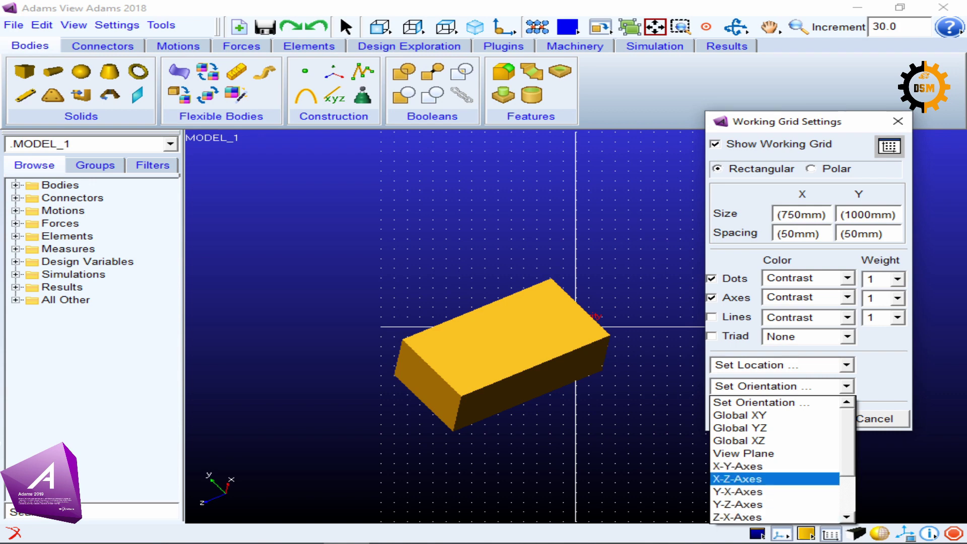
{"action": "key", "text": "Up"}
{"action": "key", "text": "Up"}
{"action": "key", "text": "Up"}
{"action": "key", "text": "Up"}
{"action": "key", "text": "Down"}
{"action": "key", "text": "Down"}
{"action": "key", "text": "Down"}
{"action": "key", "text": "Up"}
{"action": "key", "text": "Up"}
{"action": "key", "text": "Up"}
{"action": "key", "text": "Up"}
{"action": "key", "text": "Up"}
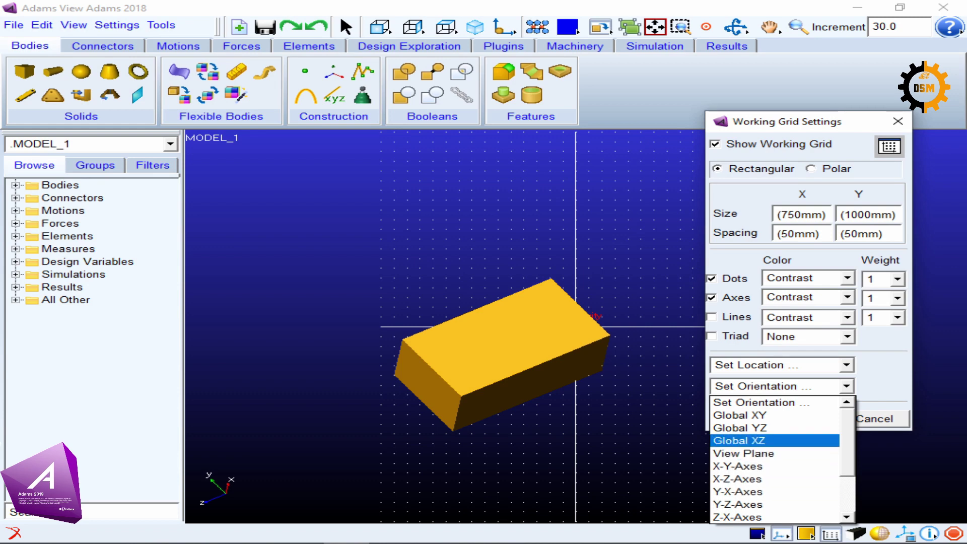
{"action": "key", "text": "Down"}
{"action": "key", "text": "Up"}
{"action": "key", "text": "Up"}
{"action": "key", "text": "Up"}
- Orient the working grid by X-Y-Axes, picking the X and Y direction vectors at the box corner on edge BOX_1.E9
{"action": "key", "text": "Down"}
{"action": "key", "text": "Down"}
{"action": "key", "text": "Down"}
{"action": "key", "text": "Down"}
{"action": "key", "text": "Return"}
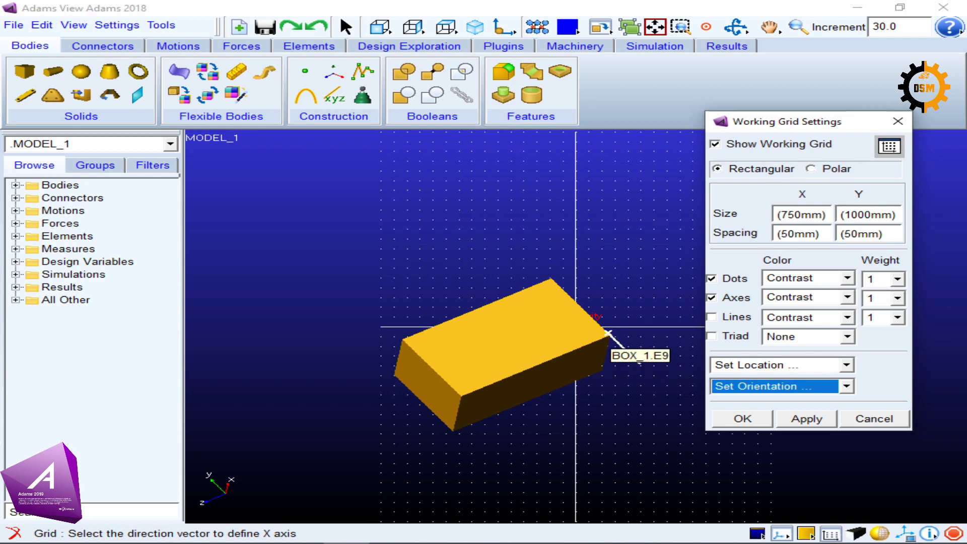
{"action": "left_click", "coordinate": [609, 335]}
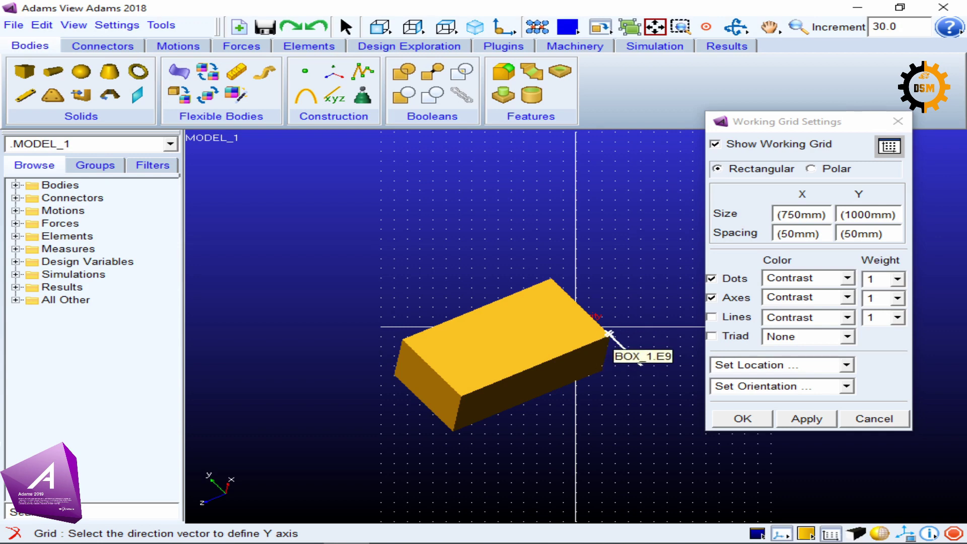
{"action": "left_click", "coordinate": [608, 335]}
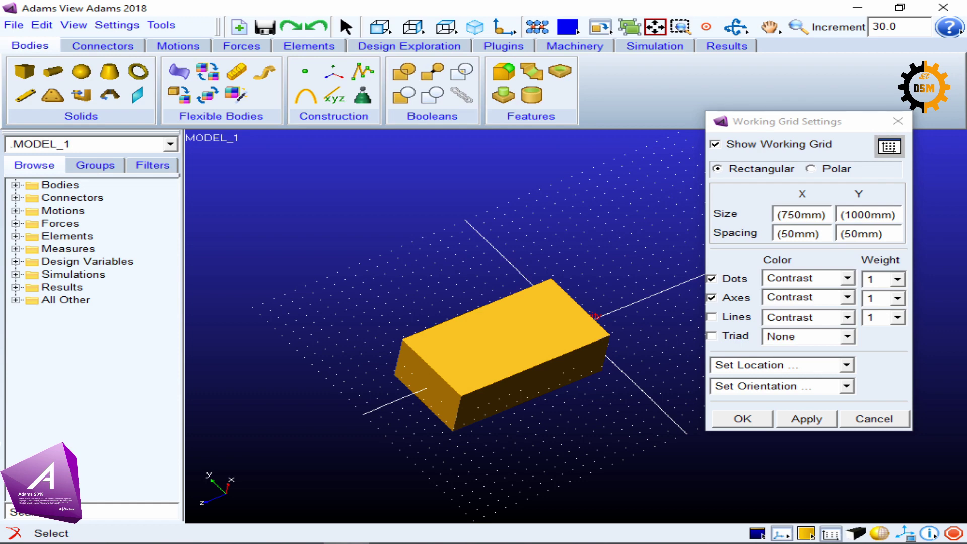
- Return the working grid's orientation to Global XY, accept the grid settings, and show the box from the front
{"action": "left_click", "coordinate": [847, 387]}
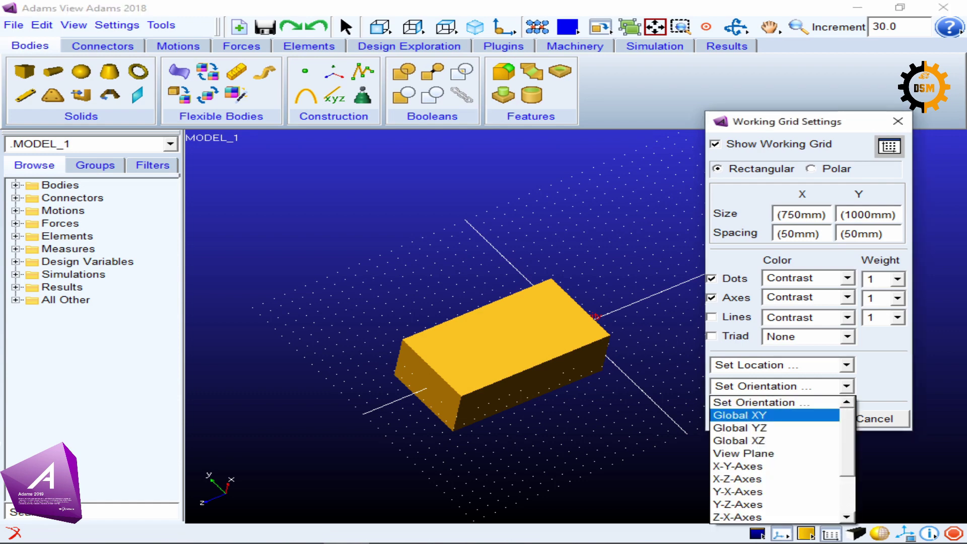
{"action": "key", "text": "Return"}
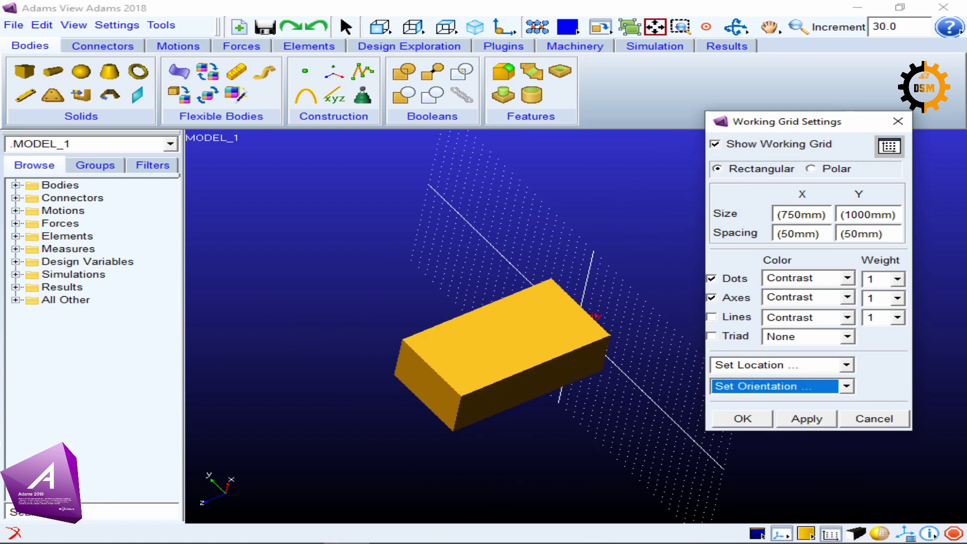
{"action": "key", "text": "Return"}
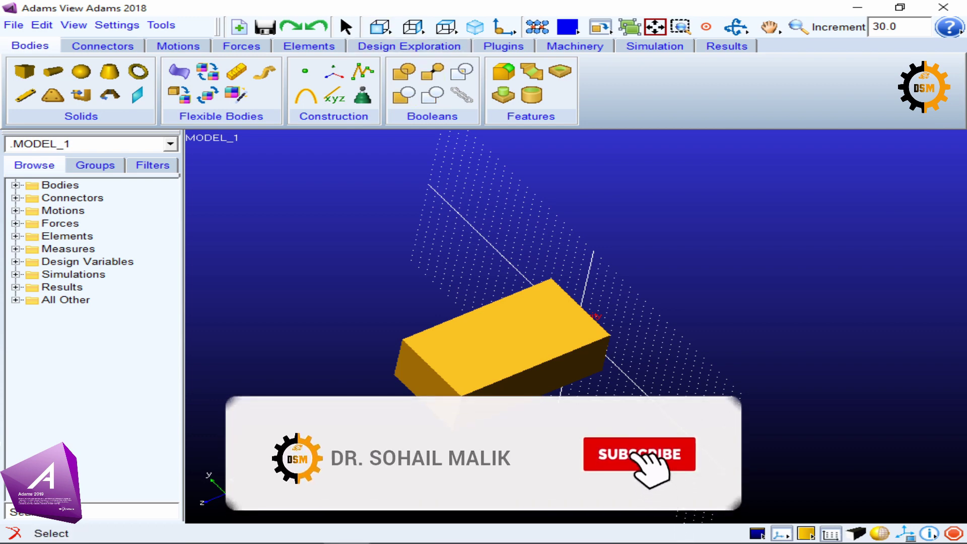
{"action": "key", "text": "shift+f"}
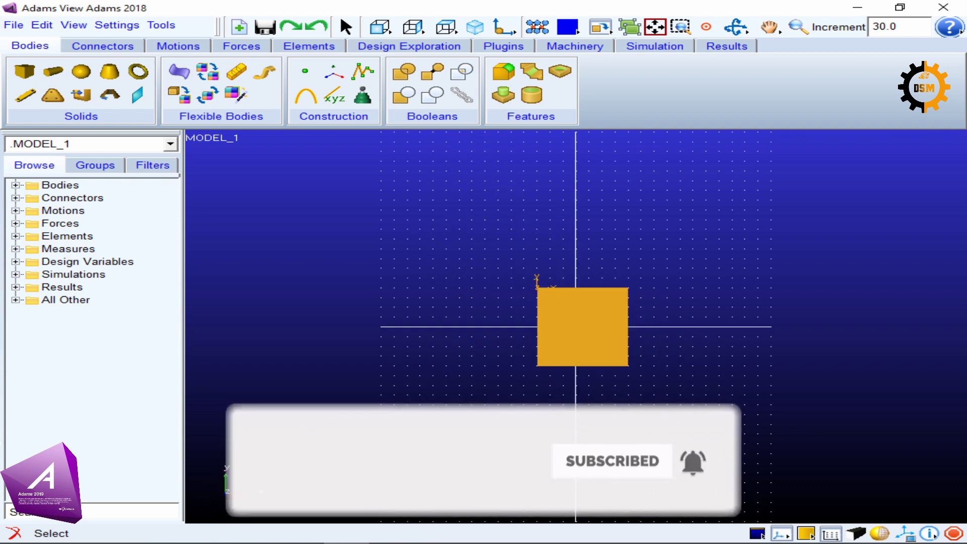